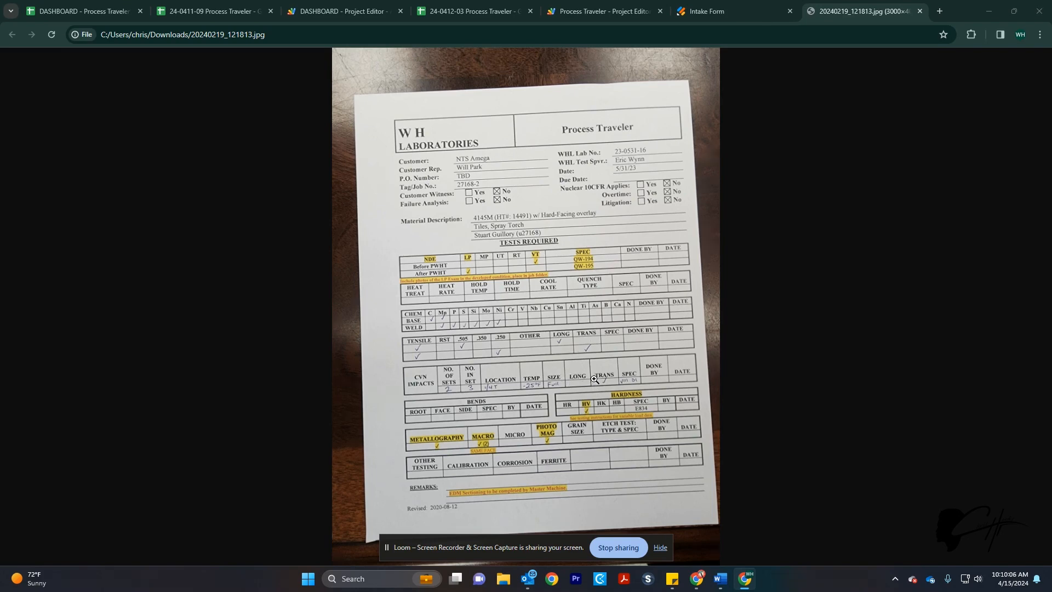
Bring up the WH Laboratories Intake Form at its top, dated 04-15-2024
left_click(757, 15)
scroll(689, 160, "up", 15)
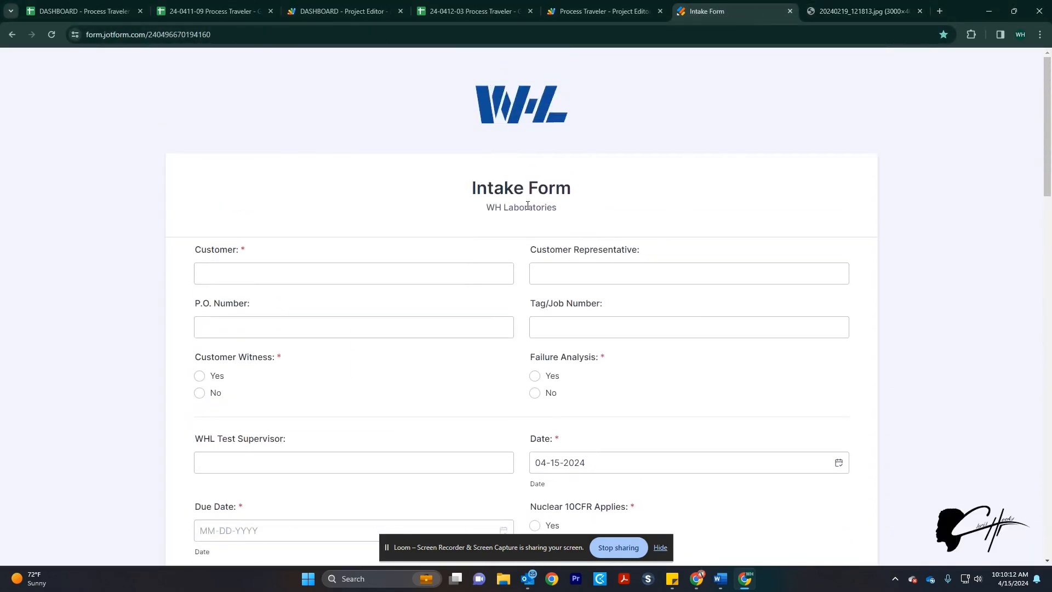
Compare the intake form's customer and text fields against the paper process-traveler photo
left_click(259, 276)
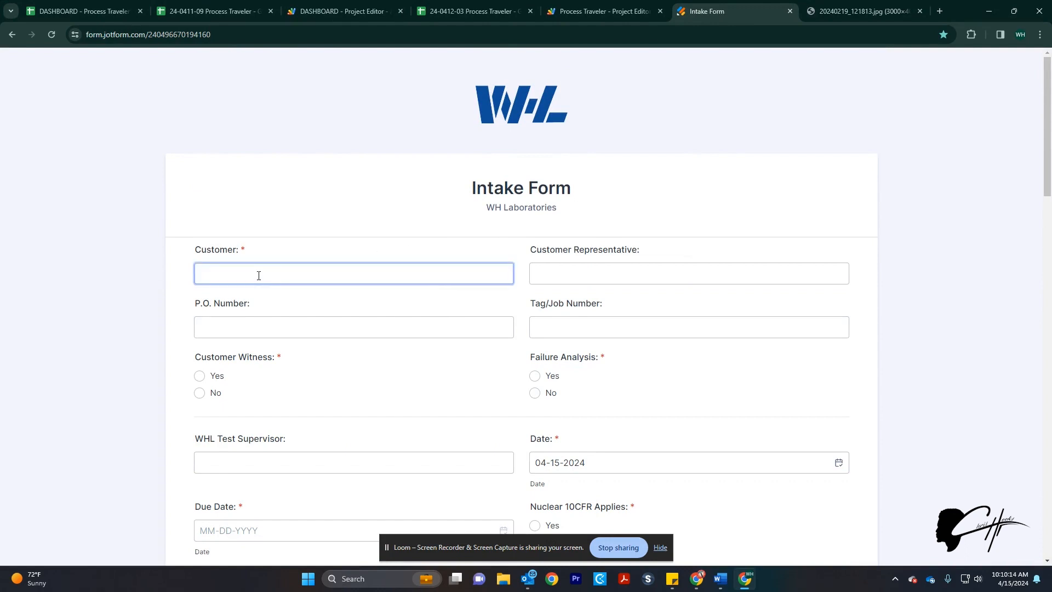
scroll(653, 285, "down", 2)
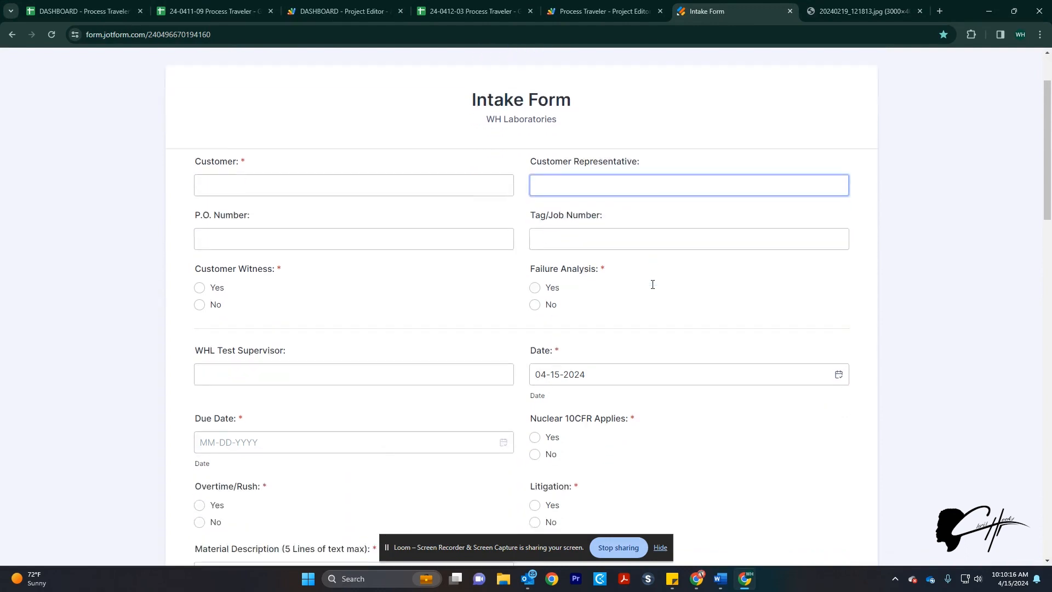
left_click(487, 221)
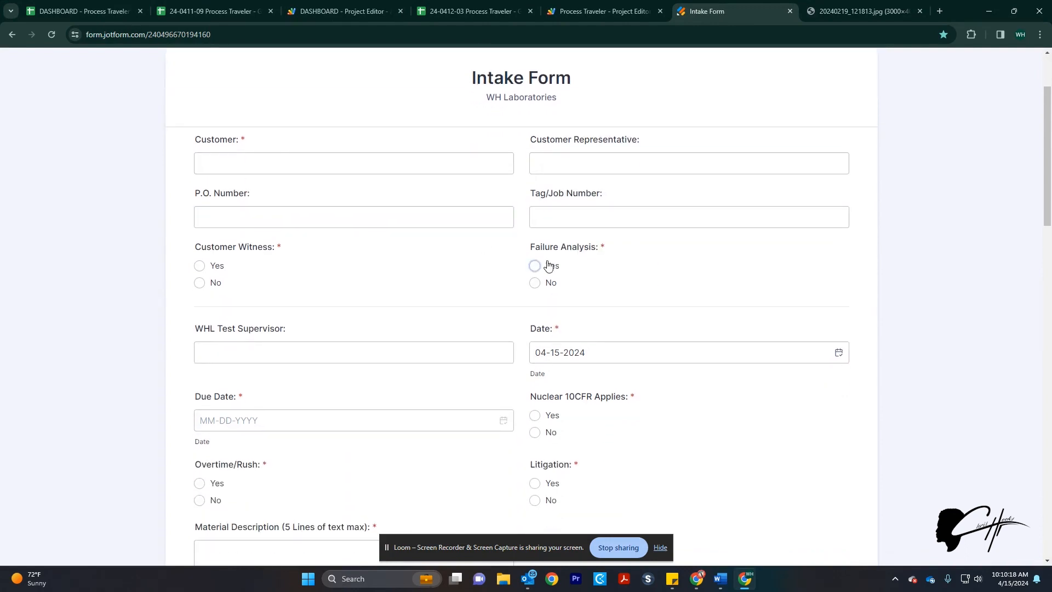
scroll(520, 266, "down", 2)
left_click(828, 12)
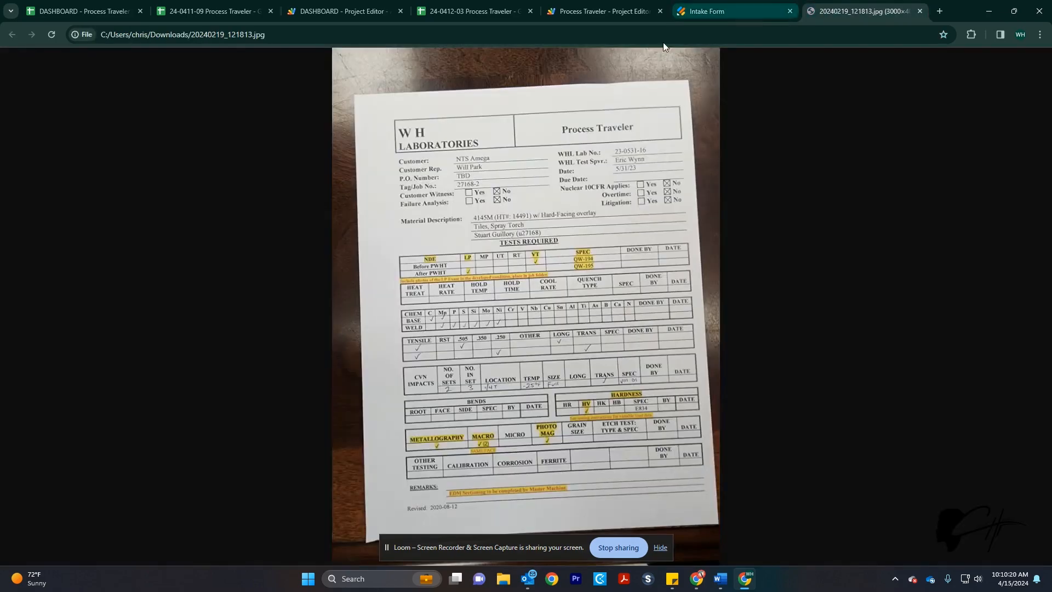
left_click(752, 10)
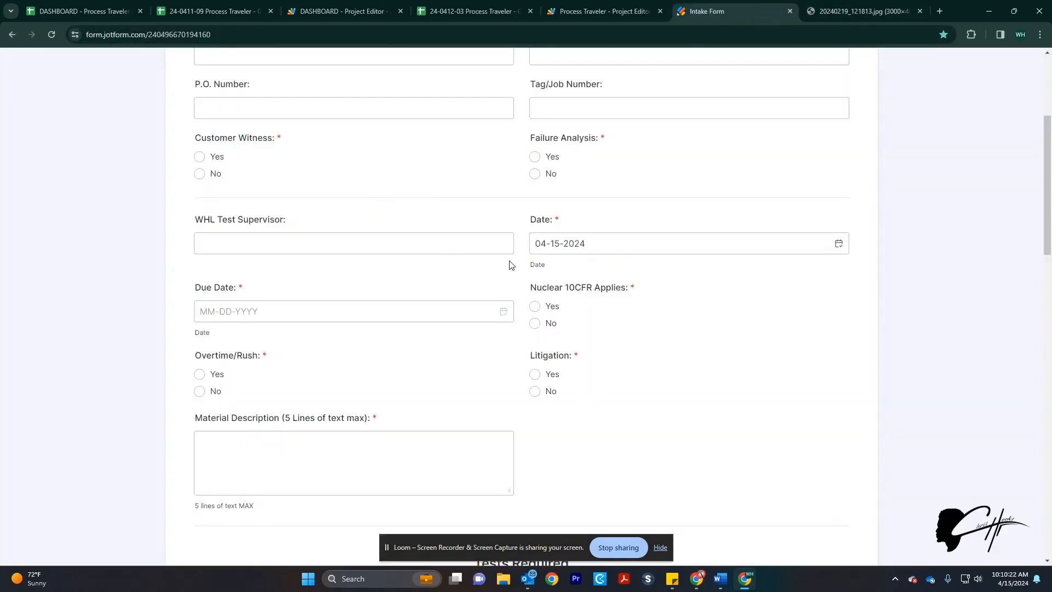
scroll(534, 277, "down", 2)
scroll(535, 277, "down", 7)
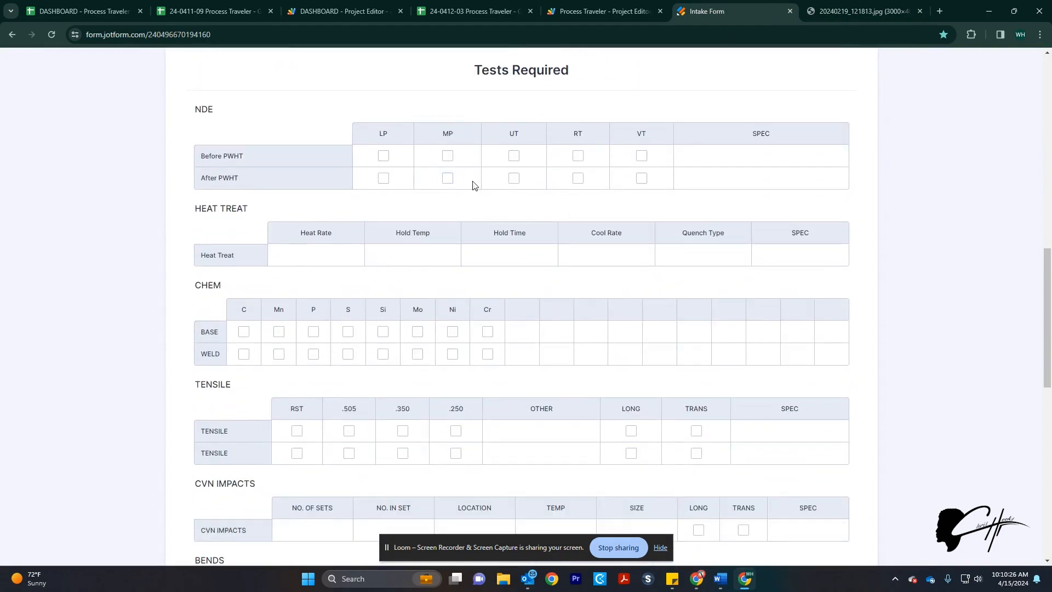
left_click(841, 9)
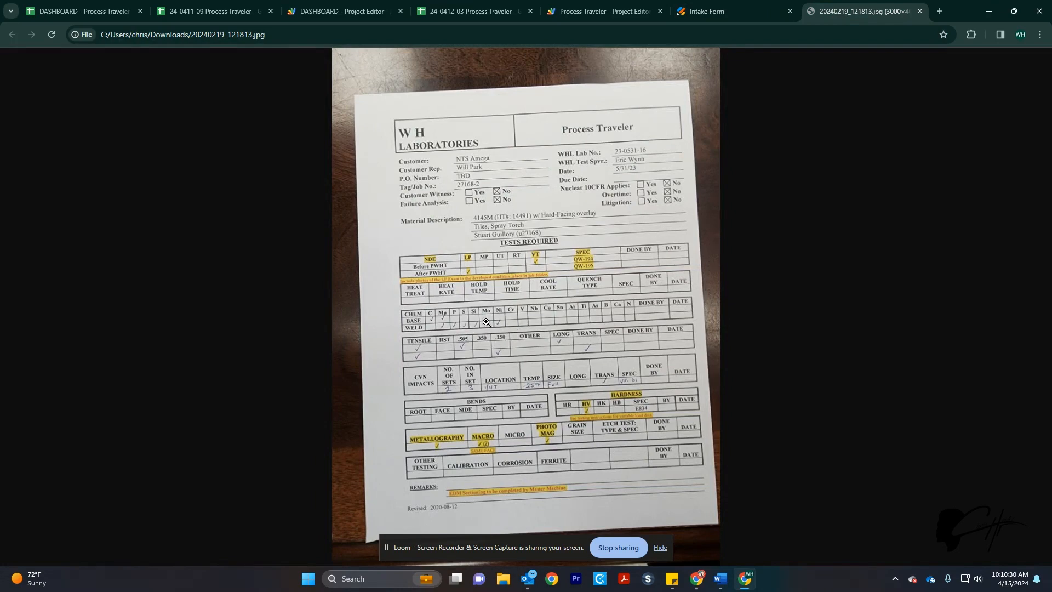
left_click(774, 16)
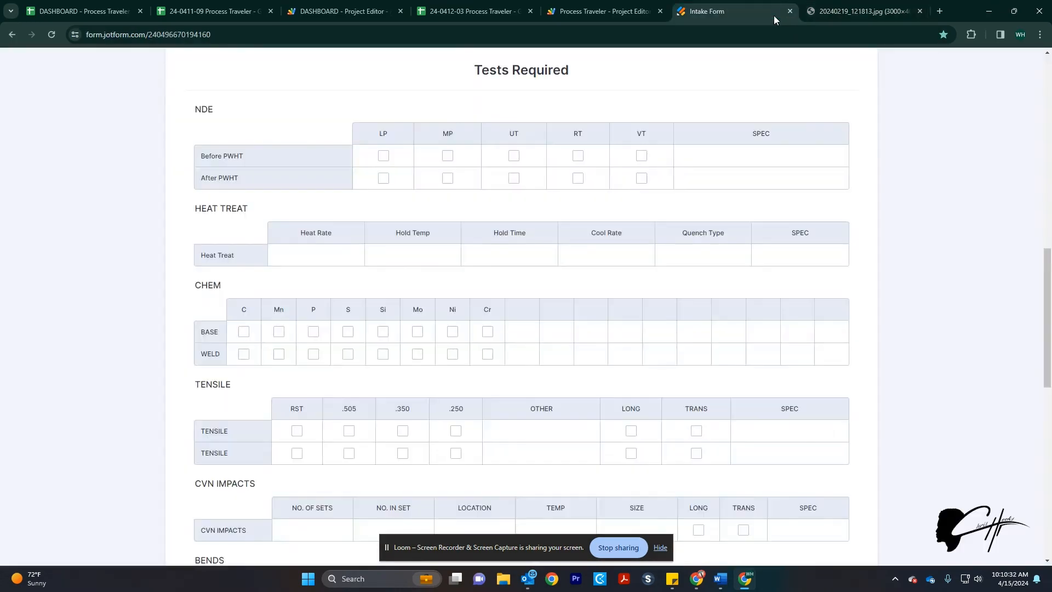
Tick then untick the Si base-metal test, scroll to Submit, and switch to the DASHBOARD spreadsheet
left_click(383, 332)
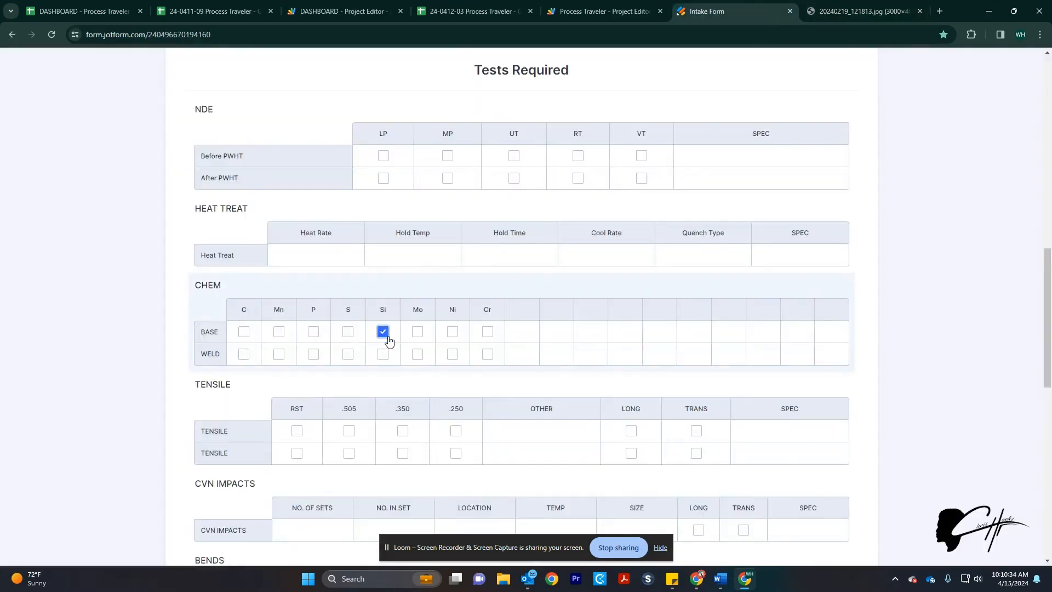
left_click(384, 334)
scroll(701, 345, "down", 5)
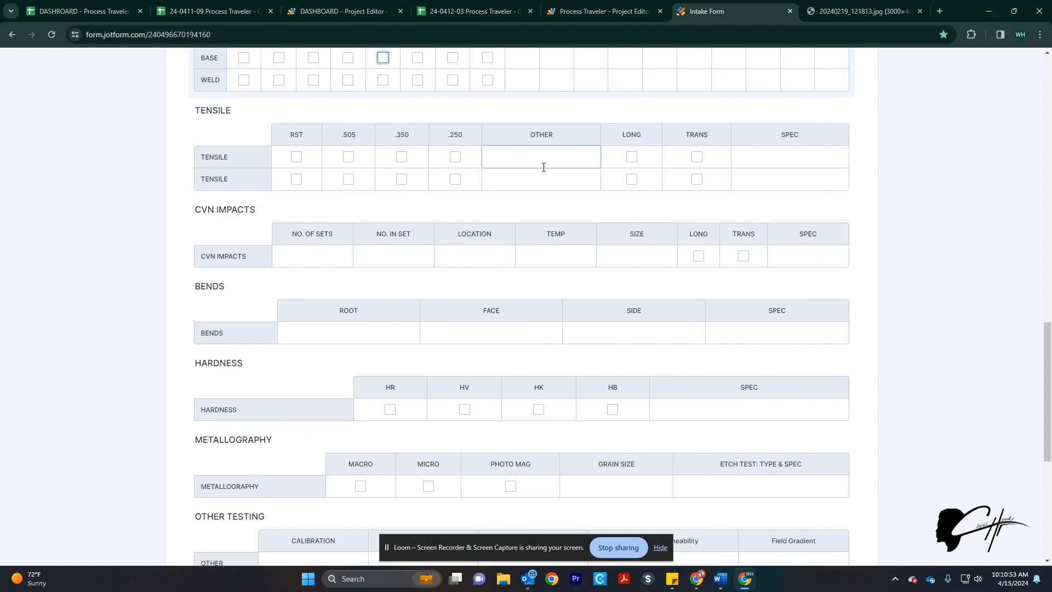
scroll(552, 190, "down", 6)
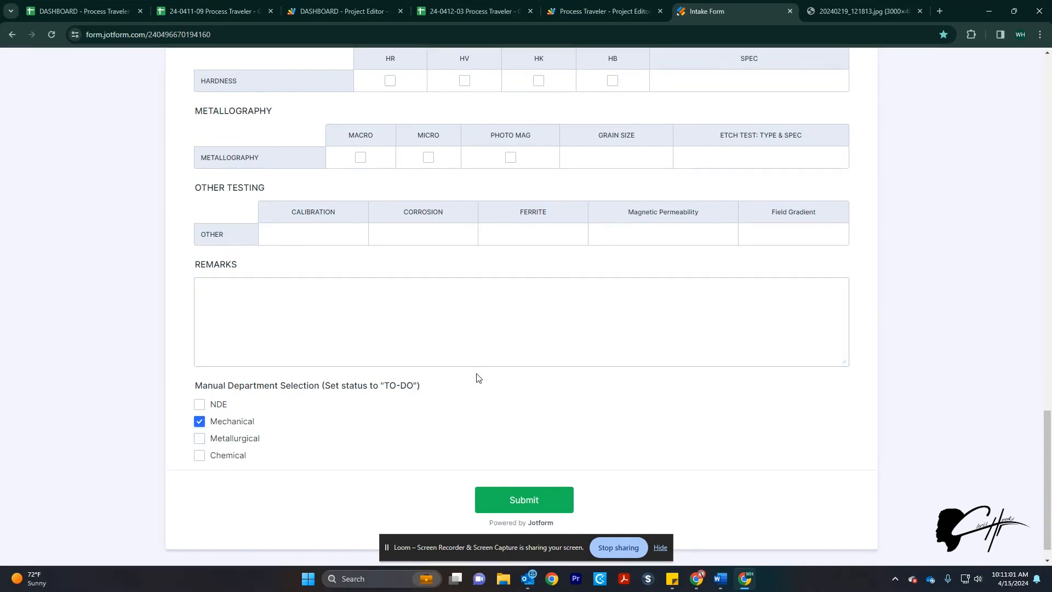
scroll(520, 278, "up", 4)
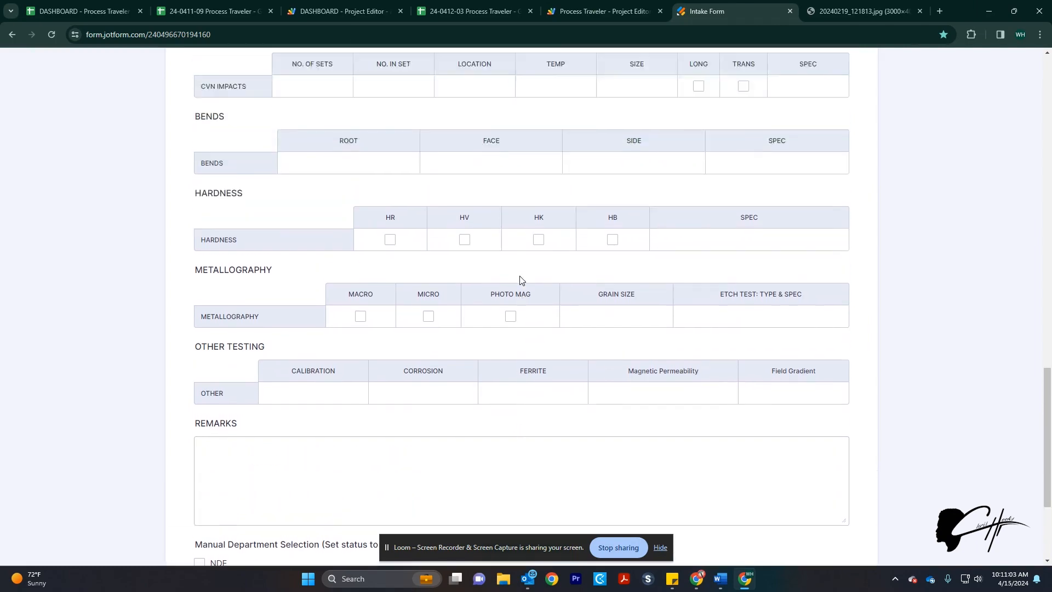
scroll(628, 321, "down", 4)
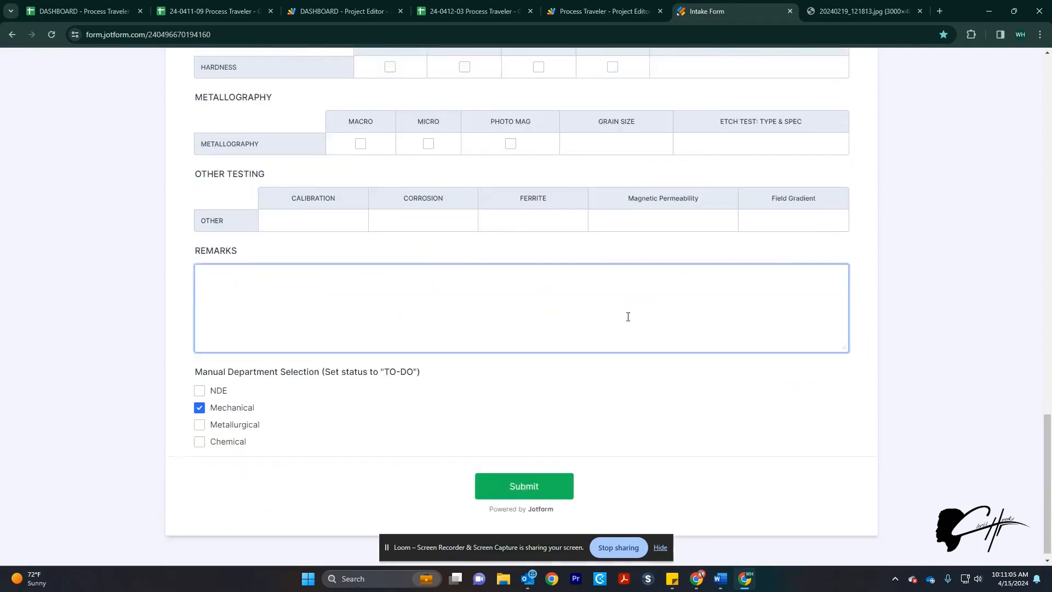
left_click(58, 18)
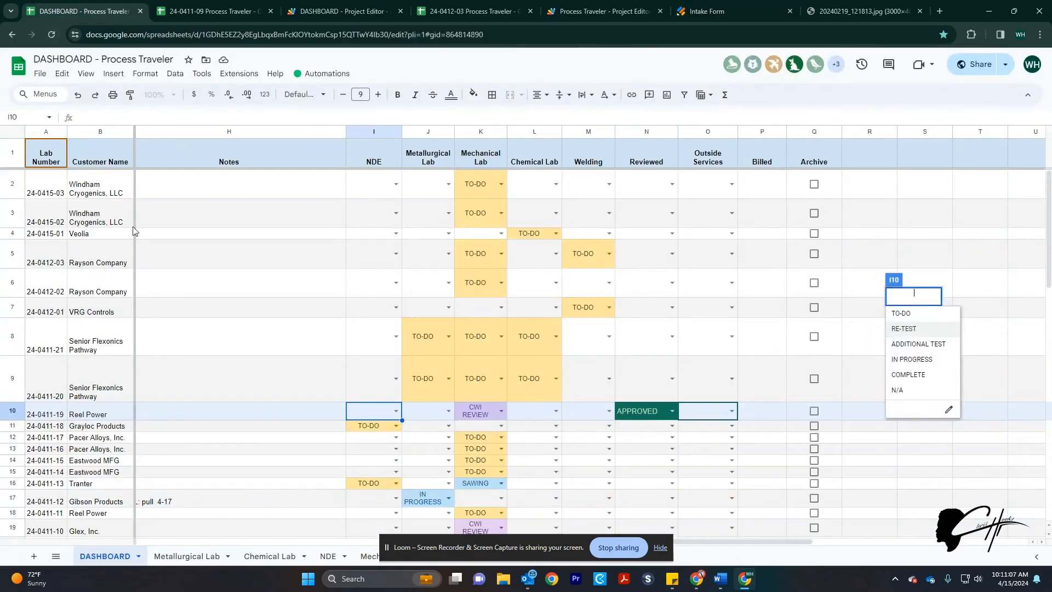
left_click(55, 556)
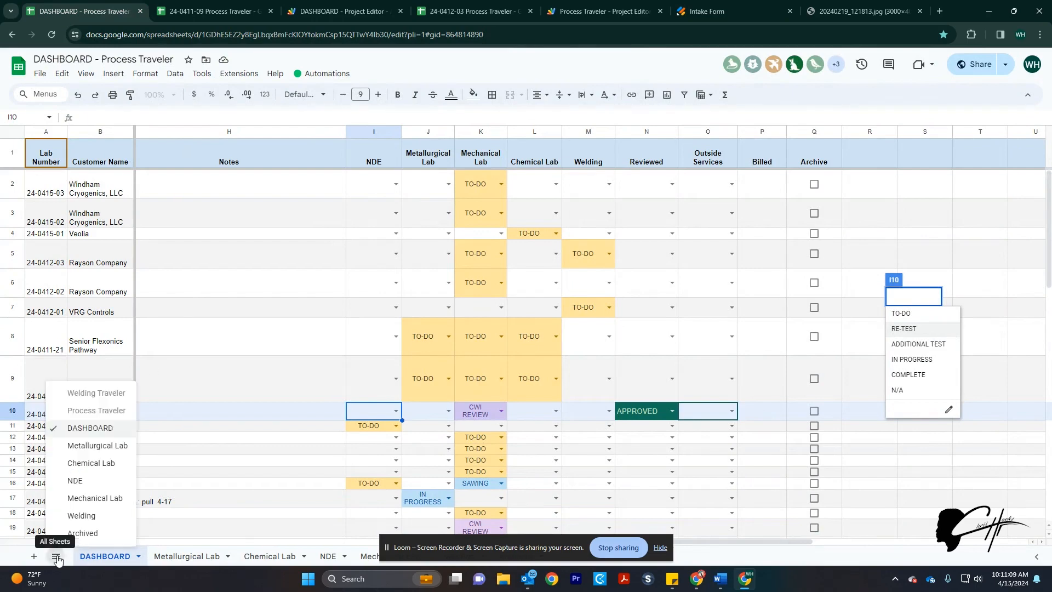
left_click(93, 411)
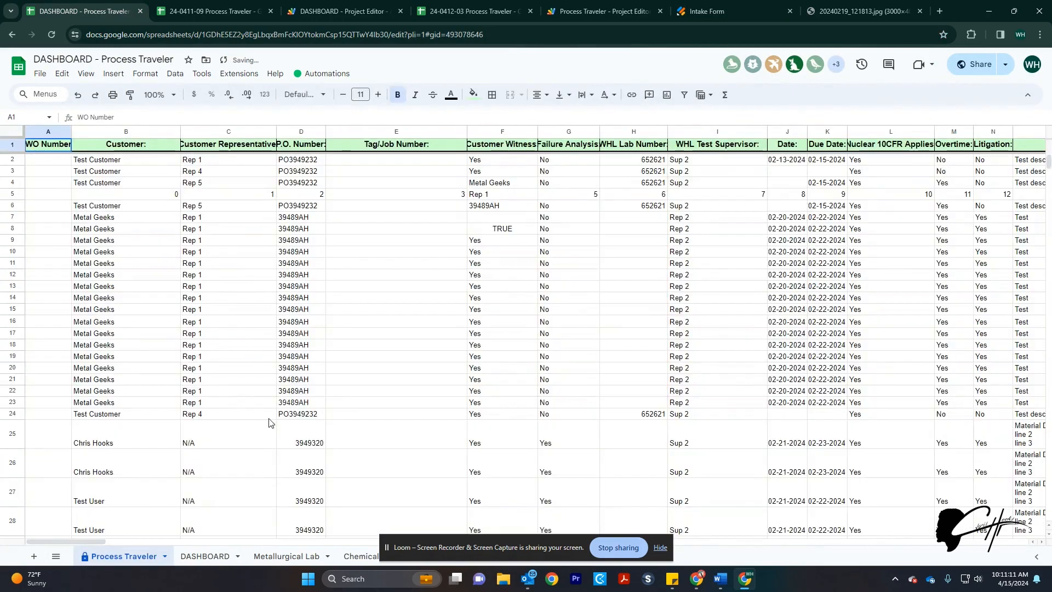
mouse_move(87, 539)
left_mouse_down()
mouse_move(729, 556)
mouse_move(929, 522)
mouse_move(986, 526)
mouse_move(526, 531)
mouse_move(133, 566)
mouse_move(92, 559)
left_mouse_up()
right_click(136, 562)
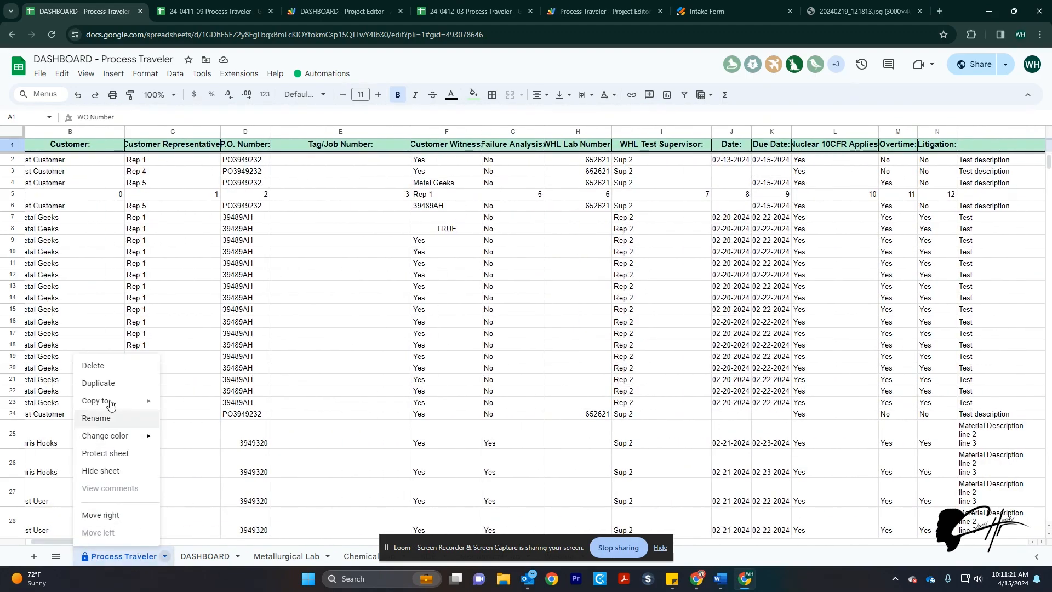
left_click(103, 474)
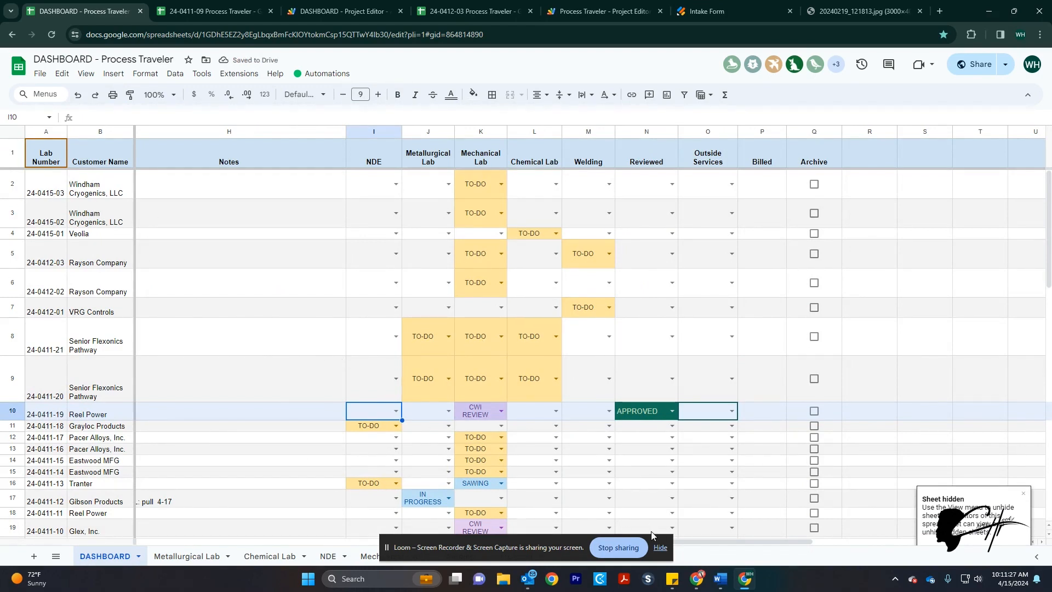
left_click(660, 547)
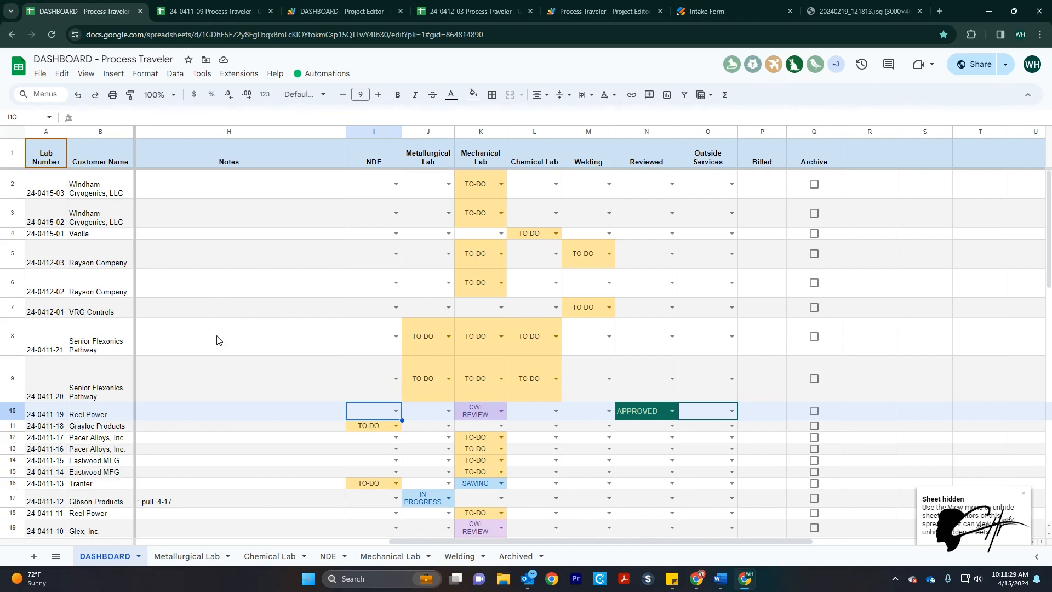
Scroll the DASHBOARD and check Mechanical Lab until job row 24-0415-04 appears with Please wait links
left_click_drag(450, 548, 164, 547)
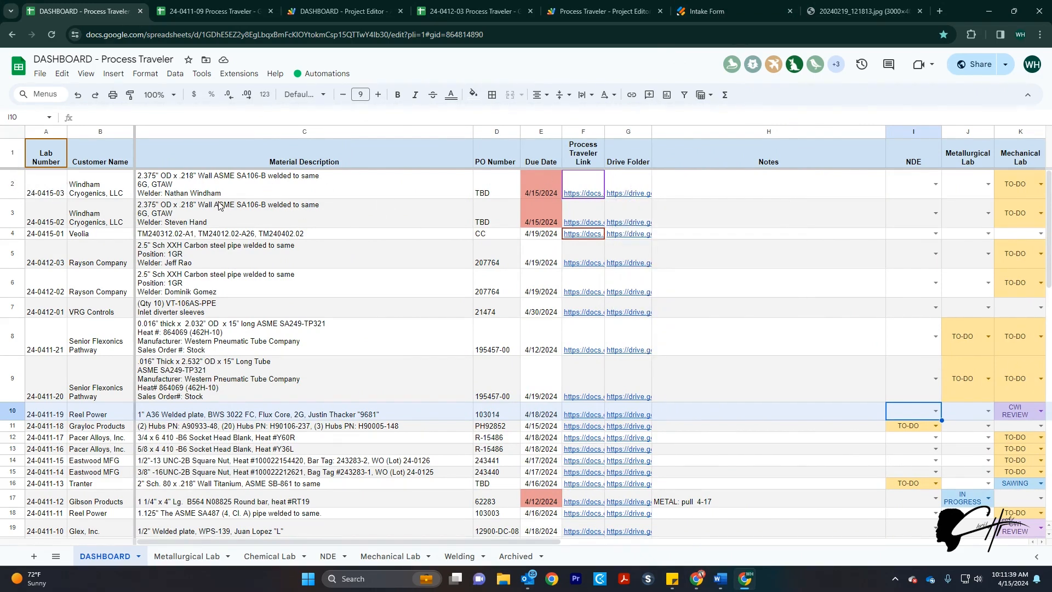
left_click(694, 16)
left_click(99, 8)
left_click_drag(320, 544, 495, 541)
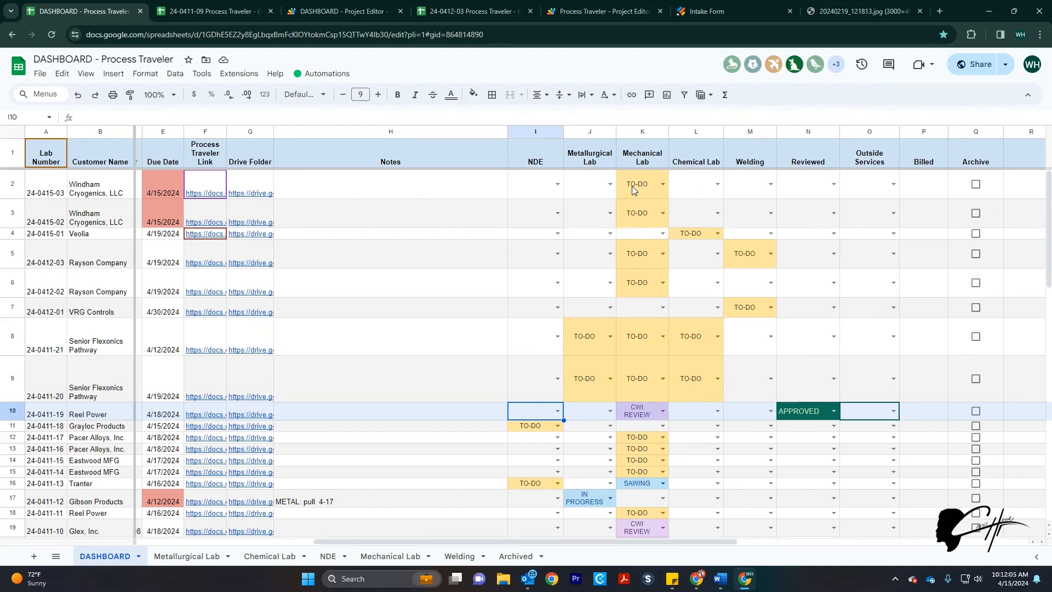
left_click(385, 560)
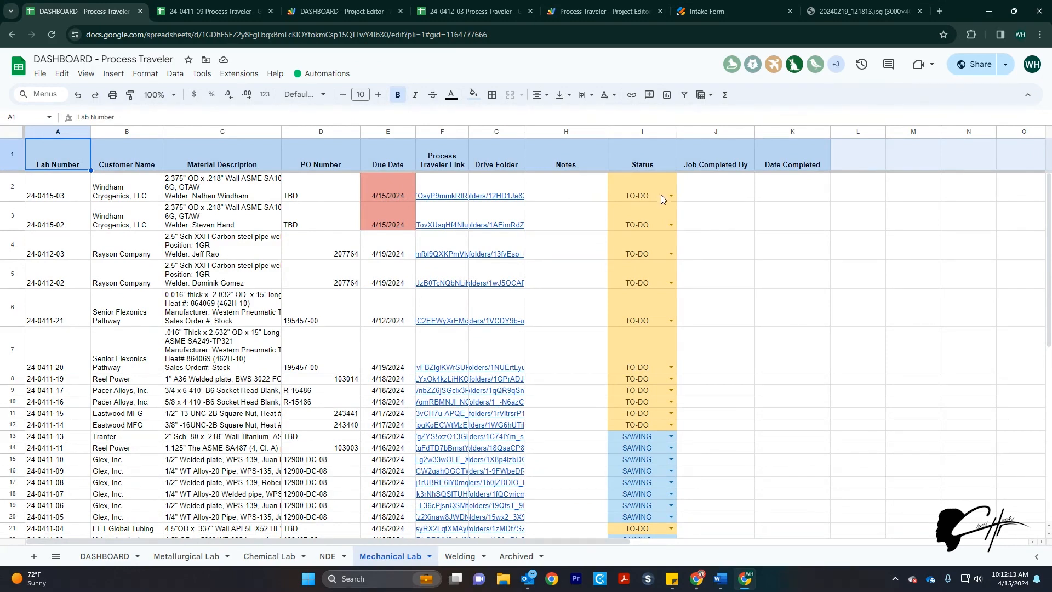
left_click(110, 557)
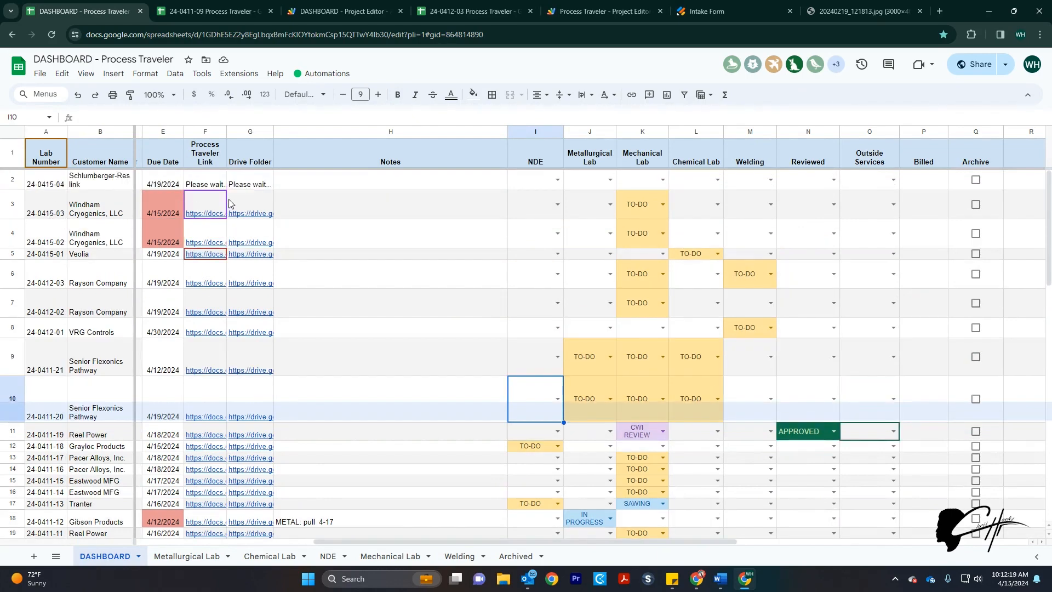
Scroll left to Material Description and PO Number and open F2's 24-0415-04 Process Traveler link
mouse_move(229, 204)
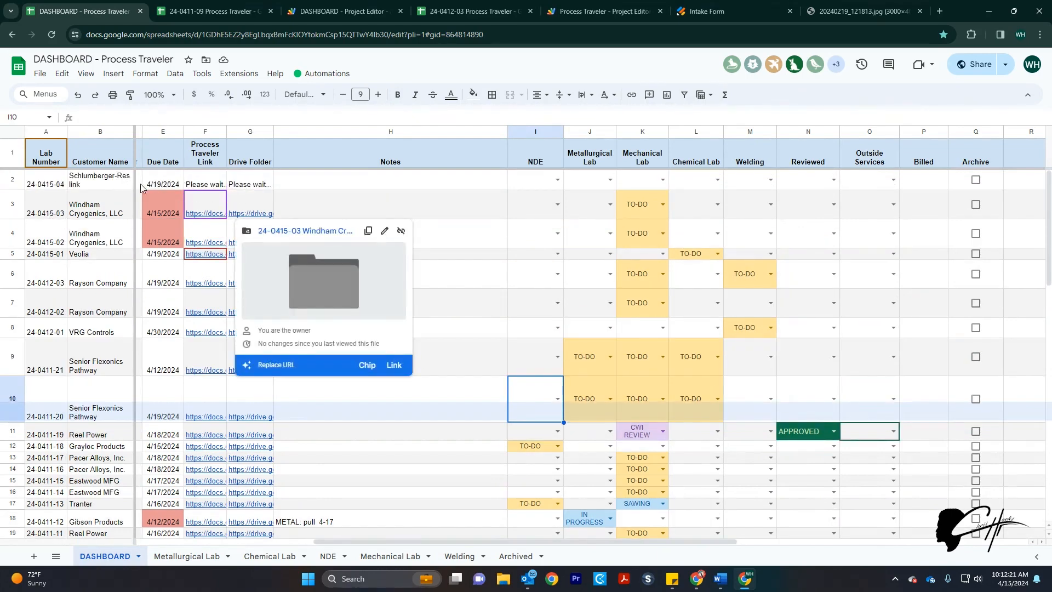
left_click_drag(425, 541, 275, 541)
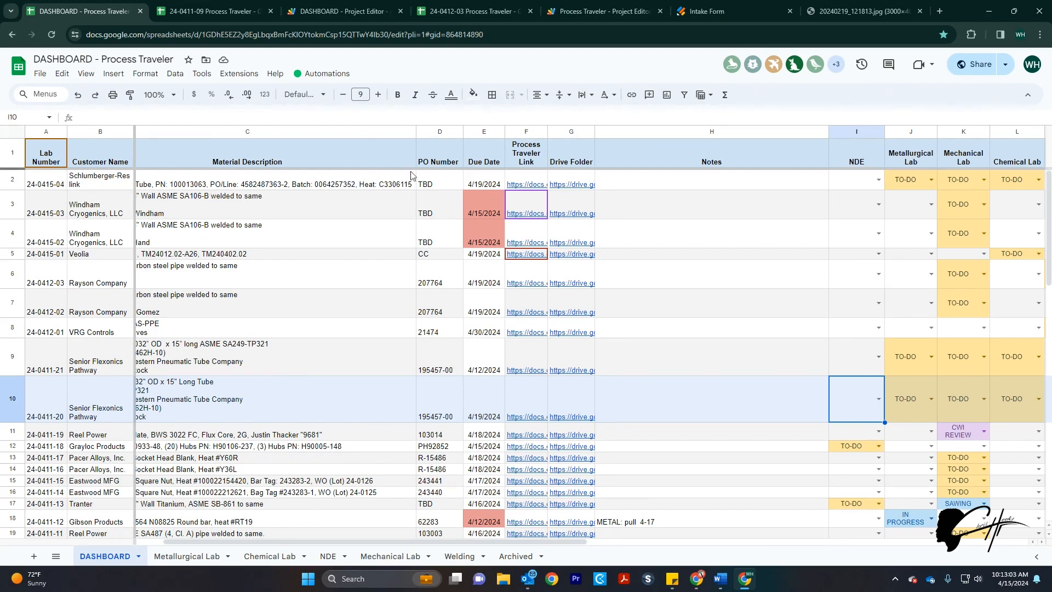
mouse_move(524, 190)
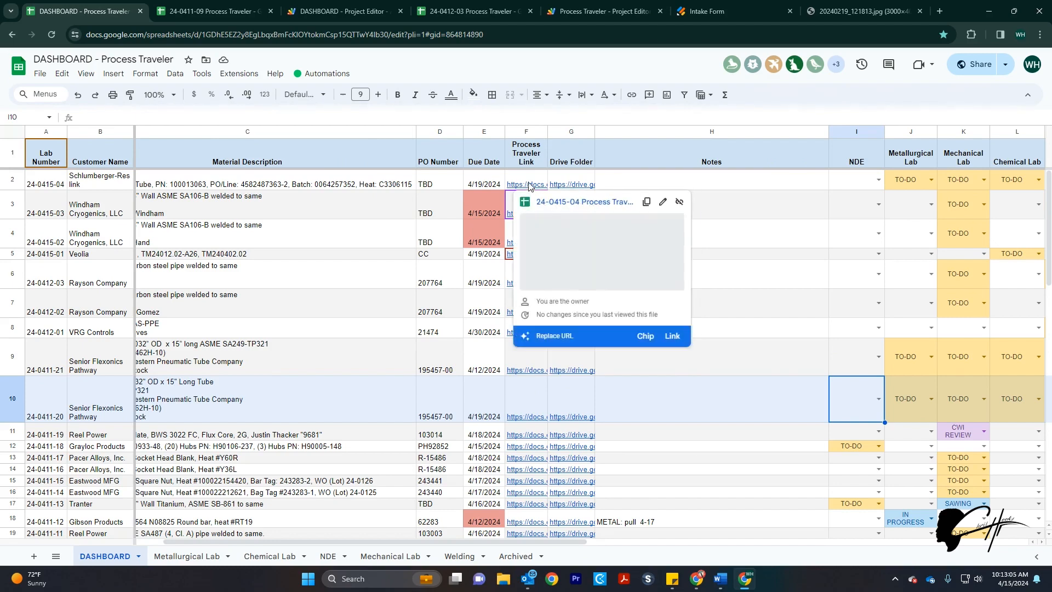
left_click(525, 186)
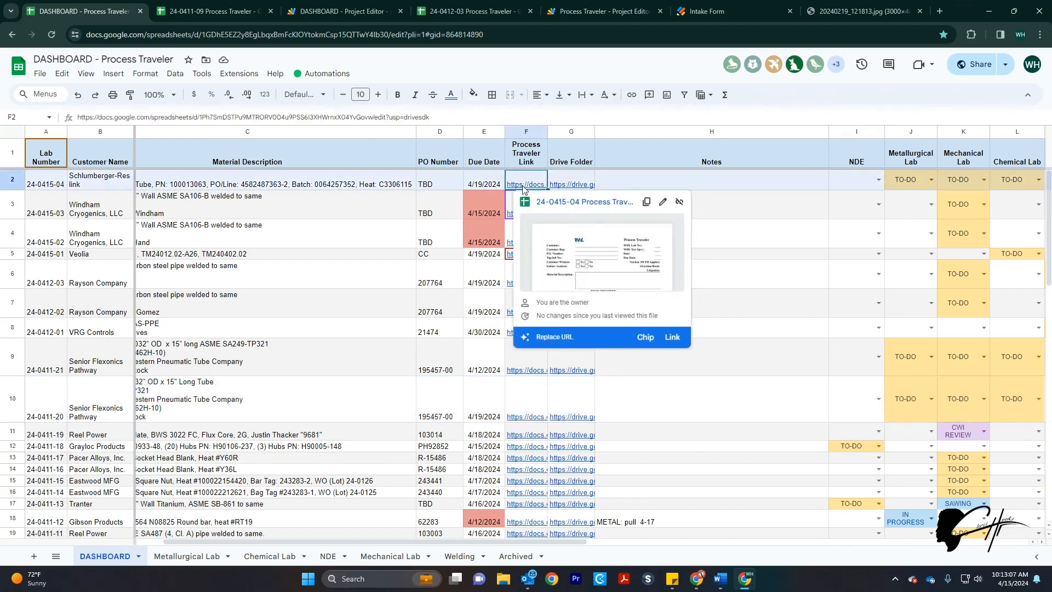
left_click(569, 202)
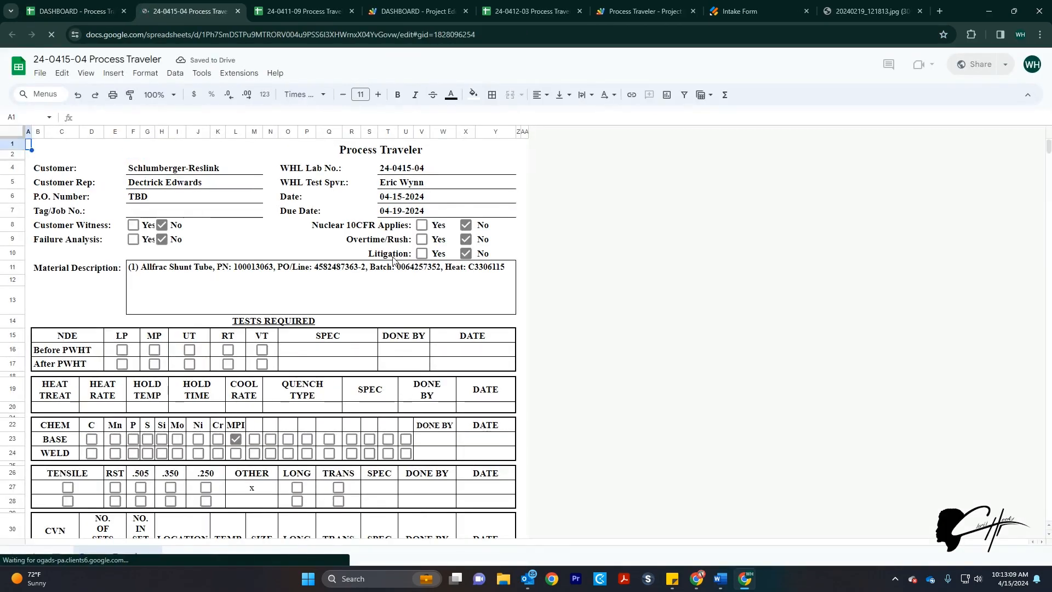
left_click(849, 17)
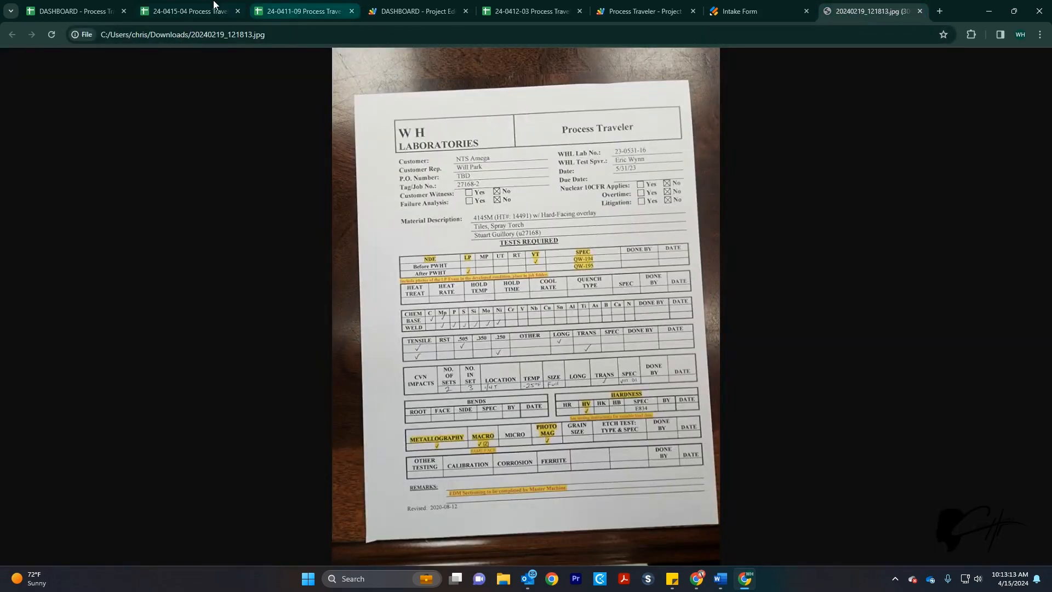
left_click(192, 11)
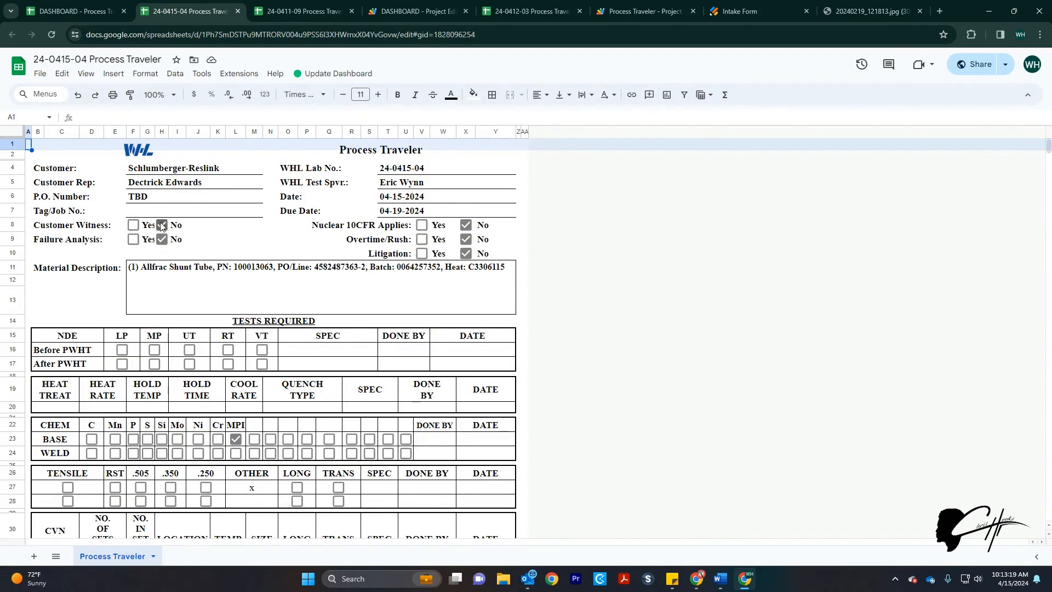
scroll(462, 293, "down", 2)
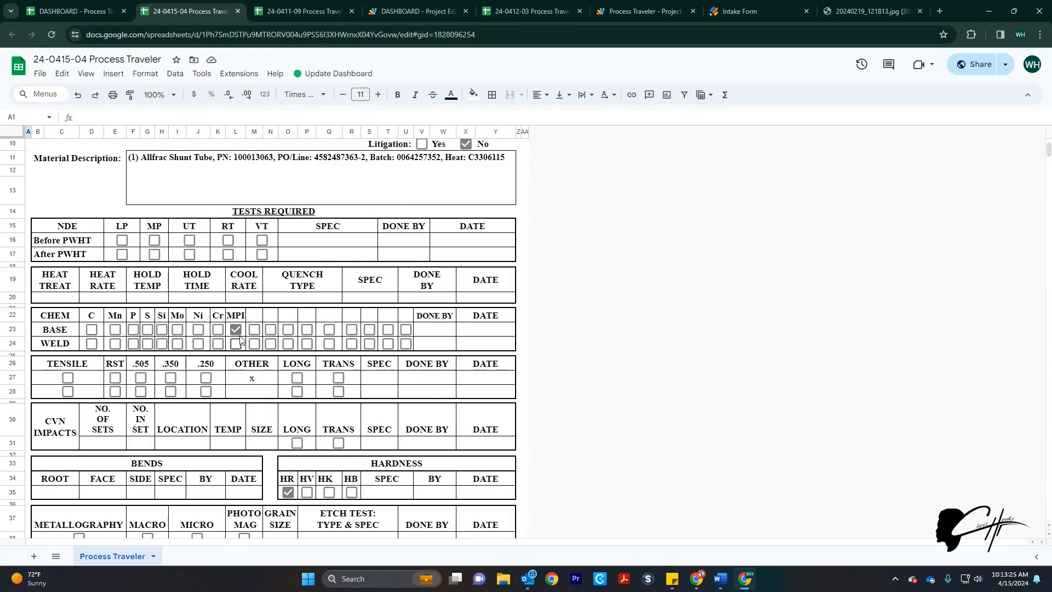
scroll(238, 360, "down", 1)
scroll(238, 360, "down", 1)
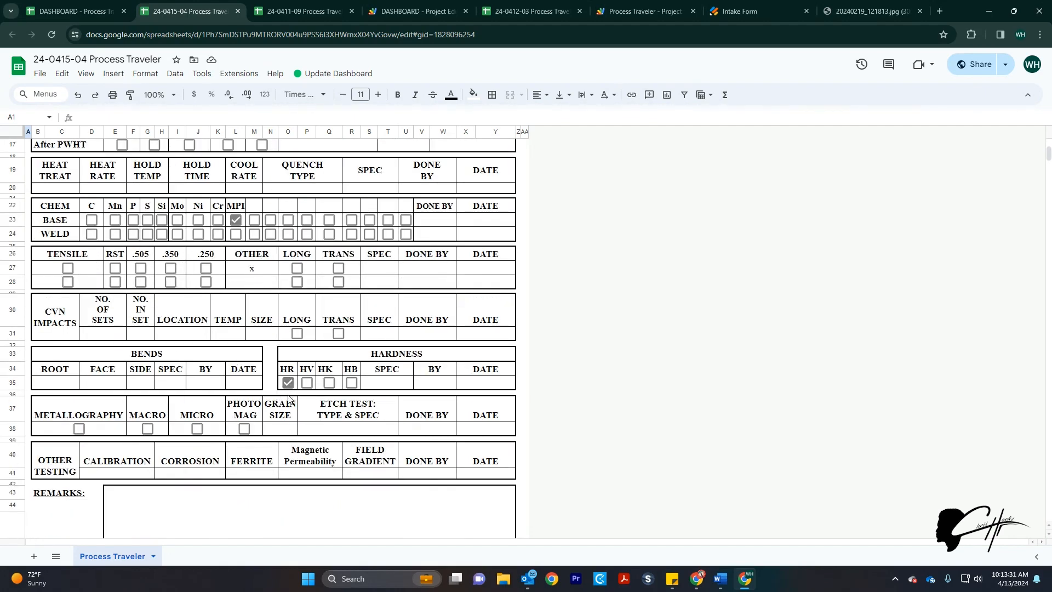
scroll(288, 392, "down", 3)
scroll(289, 397, "up", 4)
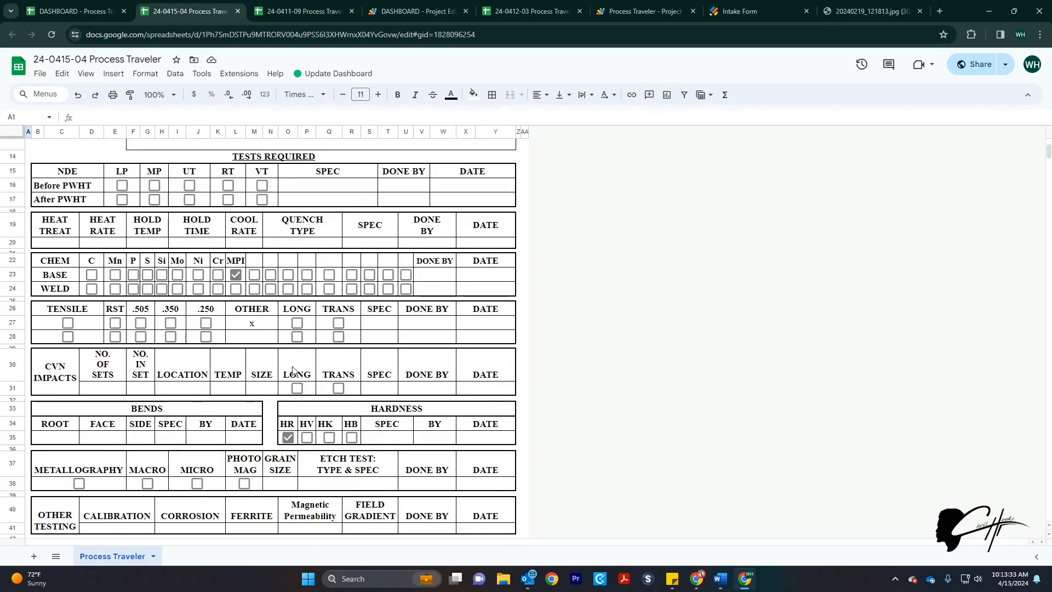
key("ctrl+shift+Tab")
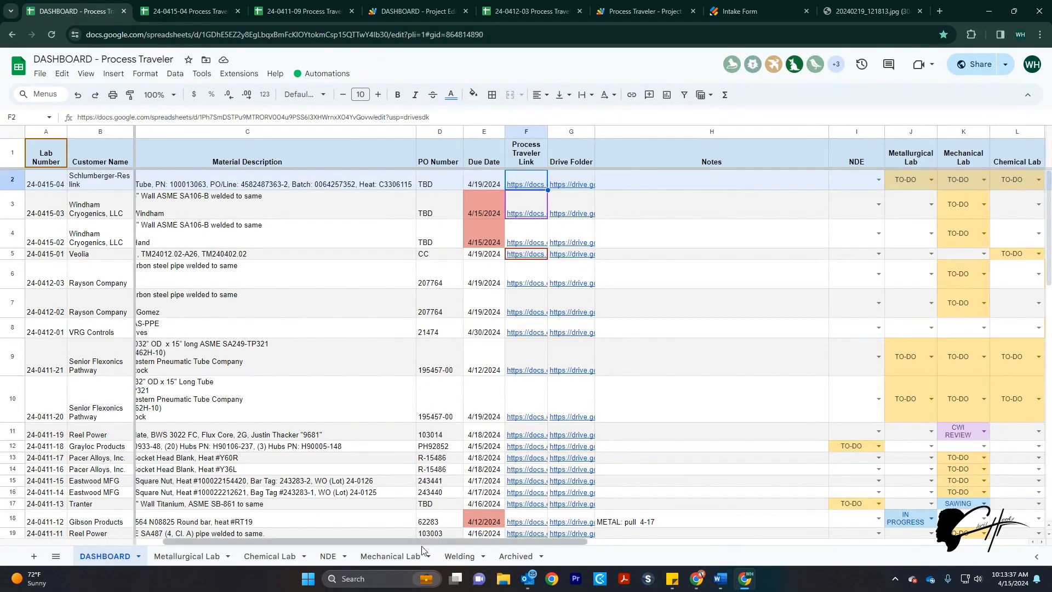
Scroll right to check job 24-0415-05's traveler and Drive links and lab TO-DOs, then open Automations
left_click_drag(422, 545, 586, 545)
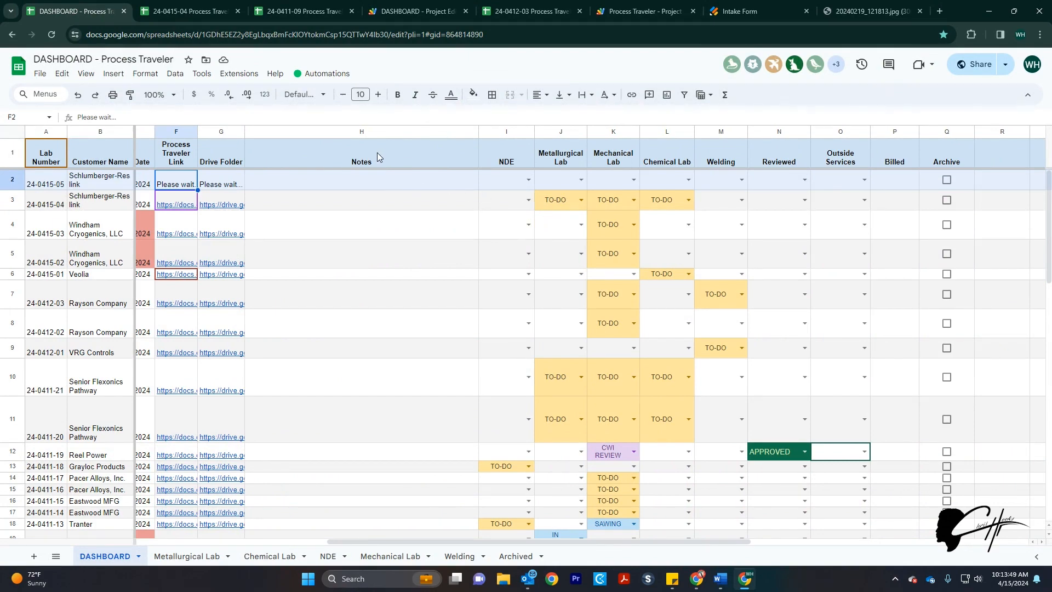
left_click(308, 74)
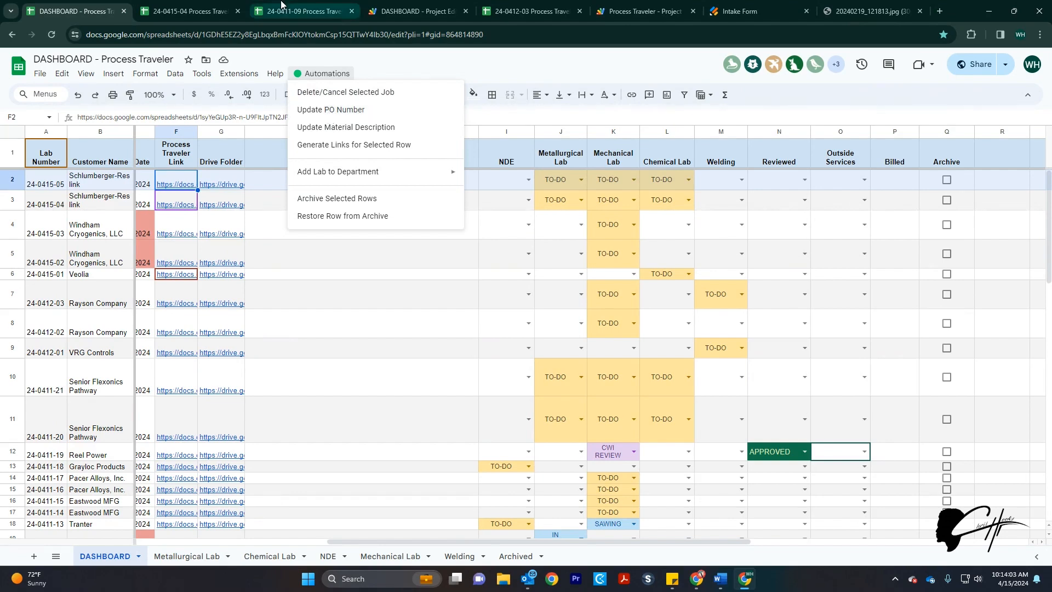
left_click(219, 11)
scroll(99, 165, "up", 5)
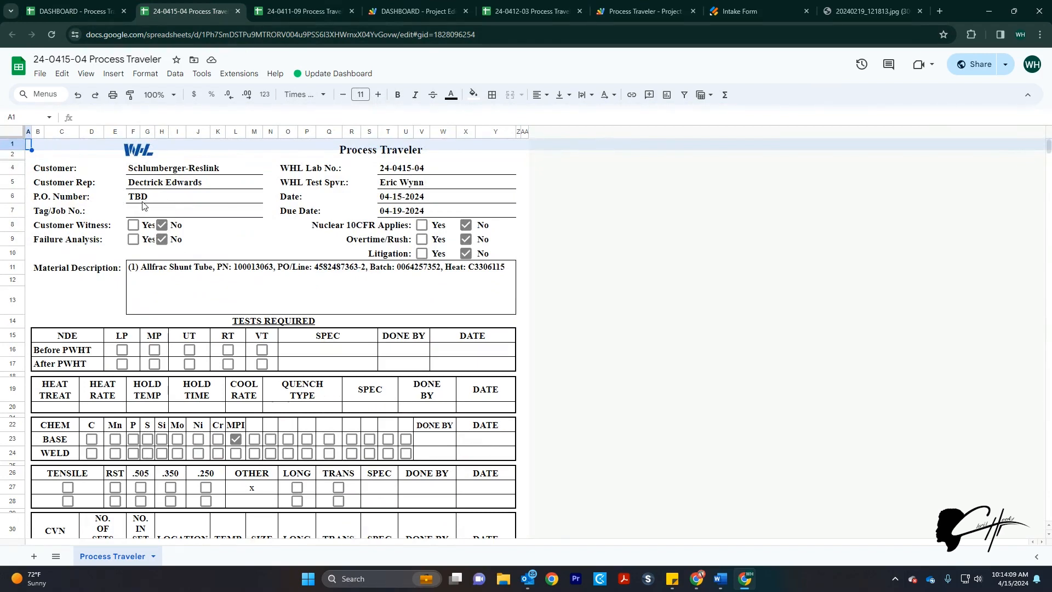
left_click(74, 11)
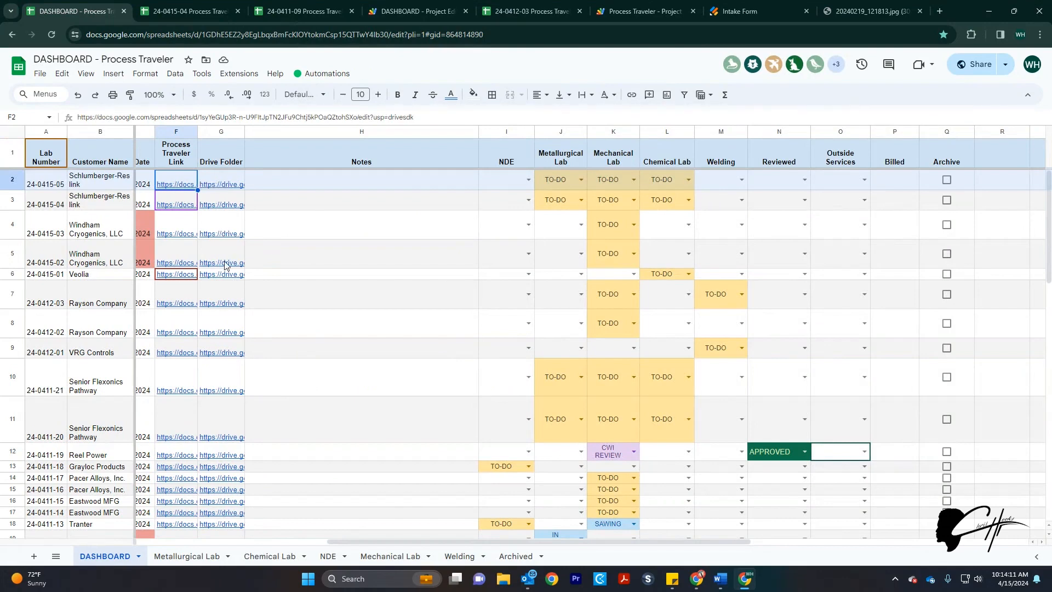
left_click_drag(480, 543, 236, 544)
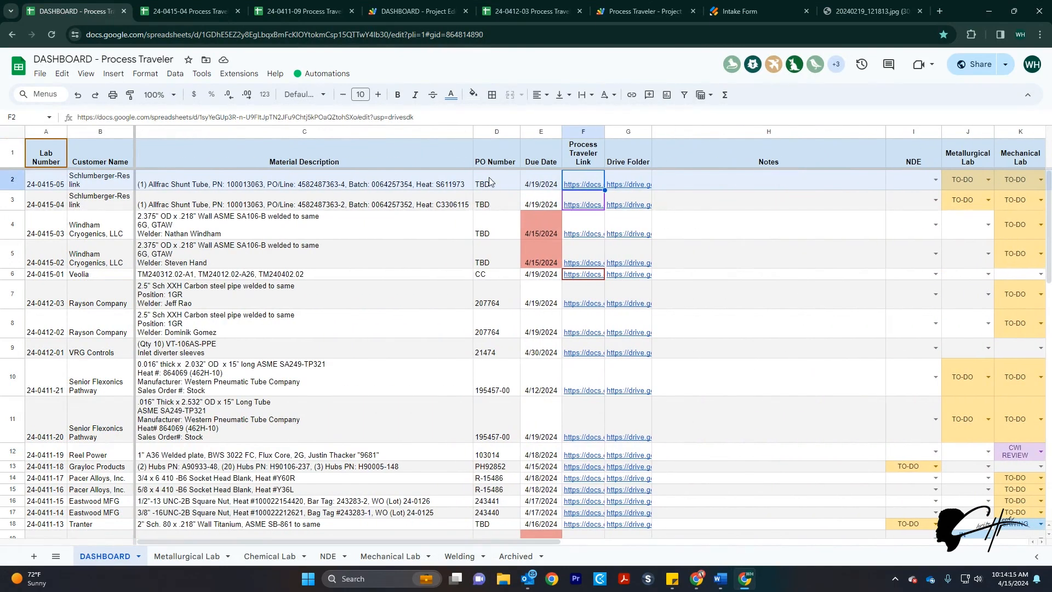
left_click(200, 16)
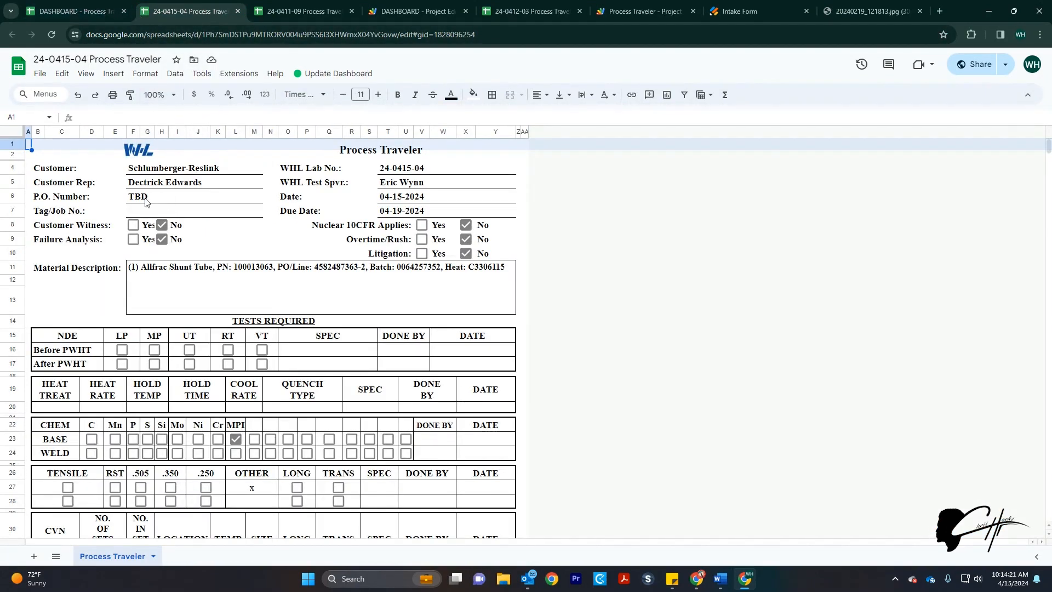
key("ctrl+Page_Up")
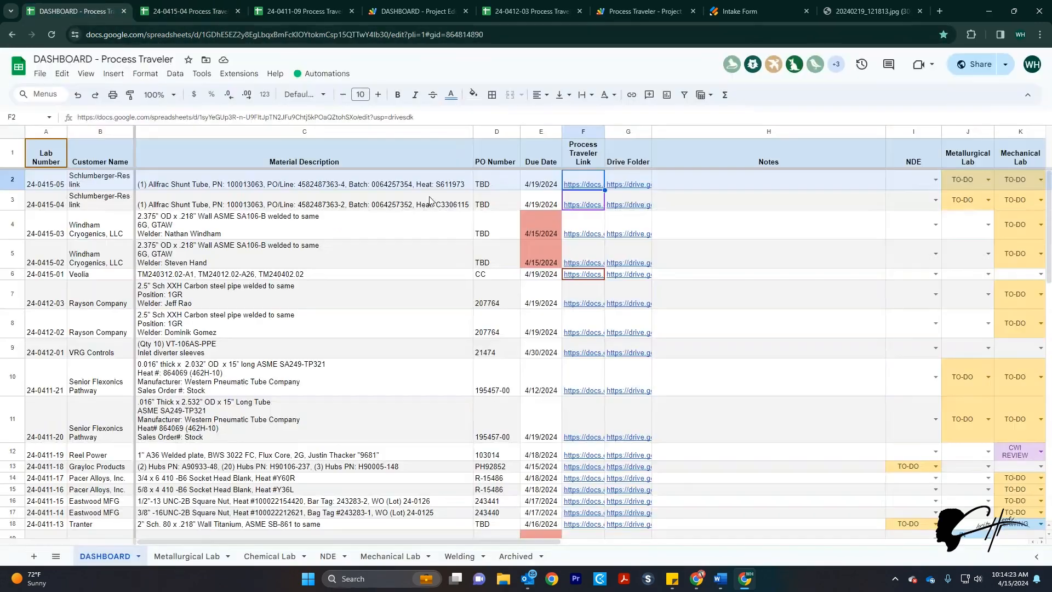
left_click(315, 81)
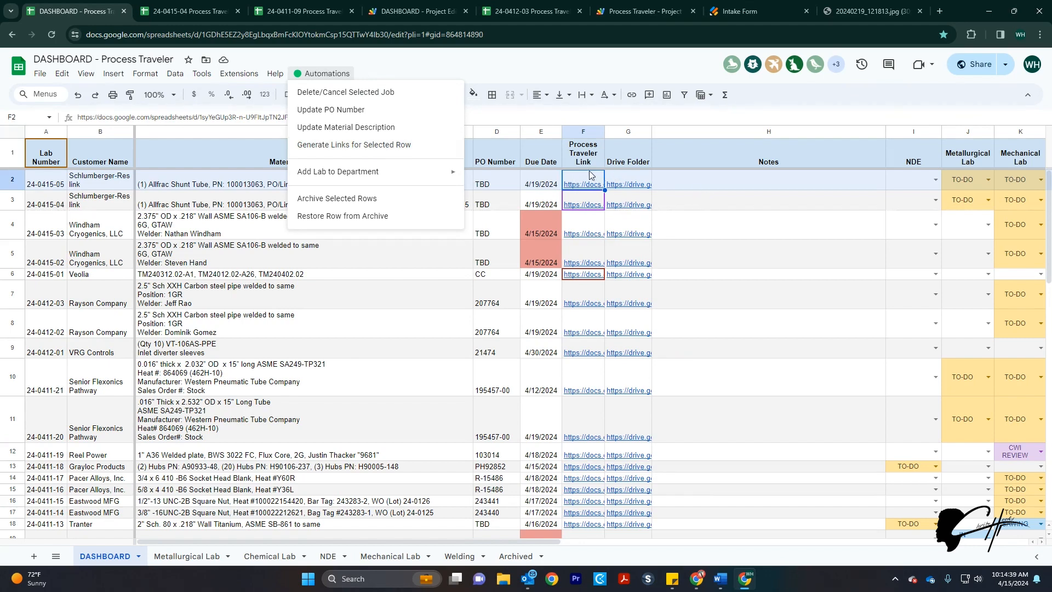
Archive the selected job rows via Automations, then return to the 24-0415-04 Process Traveler
mouse_move(616, 180)
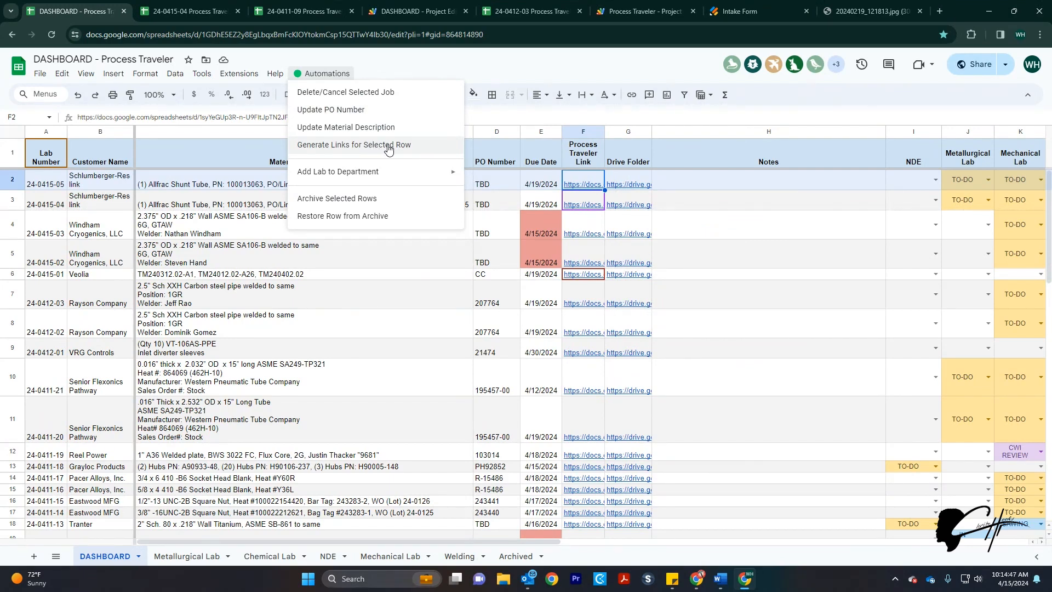
mouse_move(366, 175)
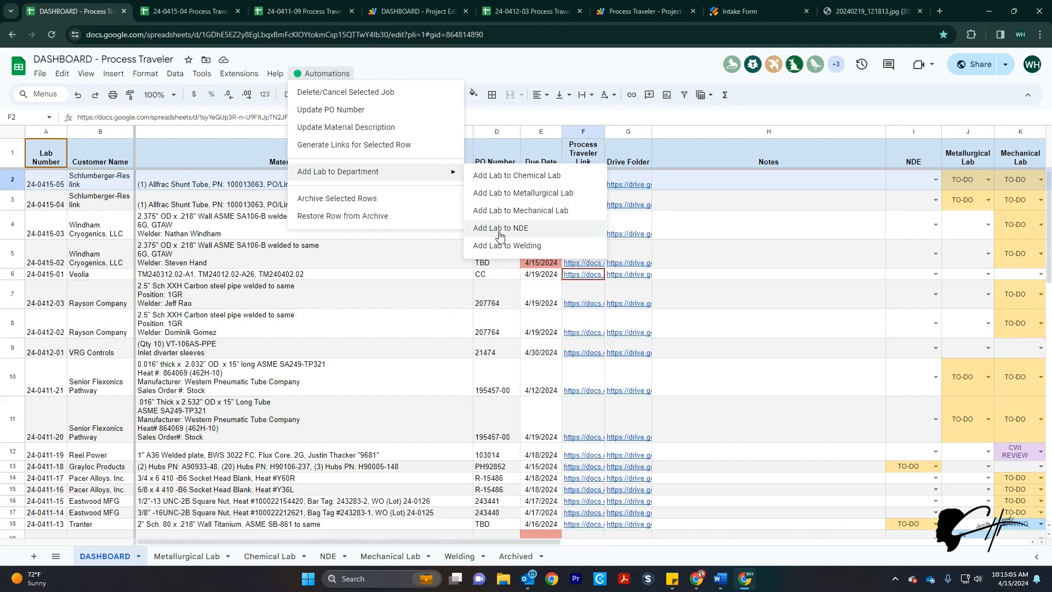
left_click(353, 199)
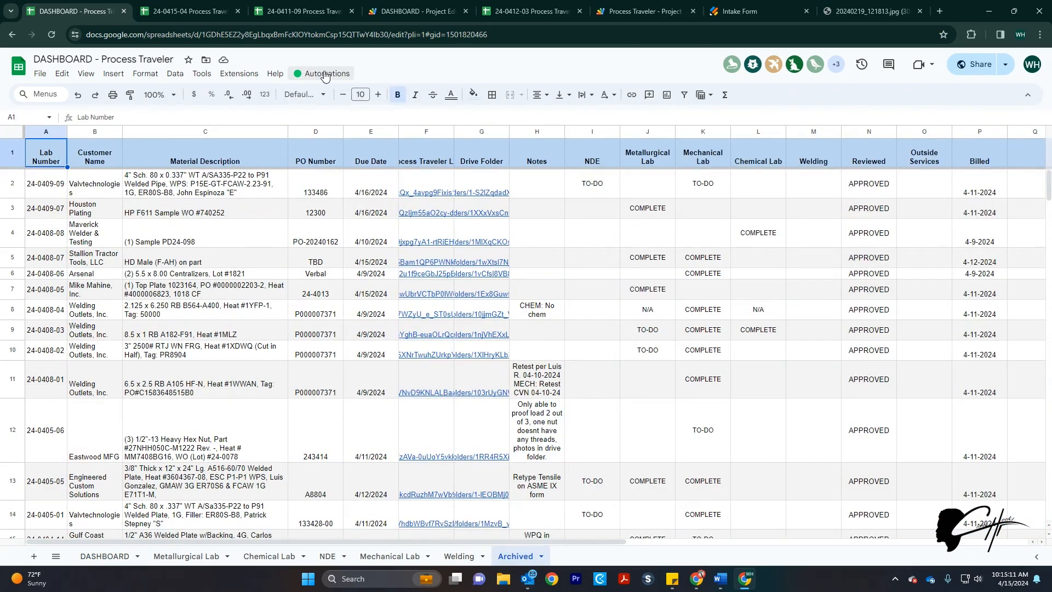
left_click(325, 75)
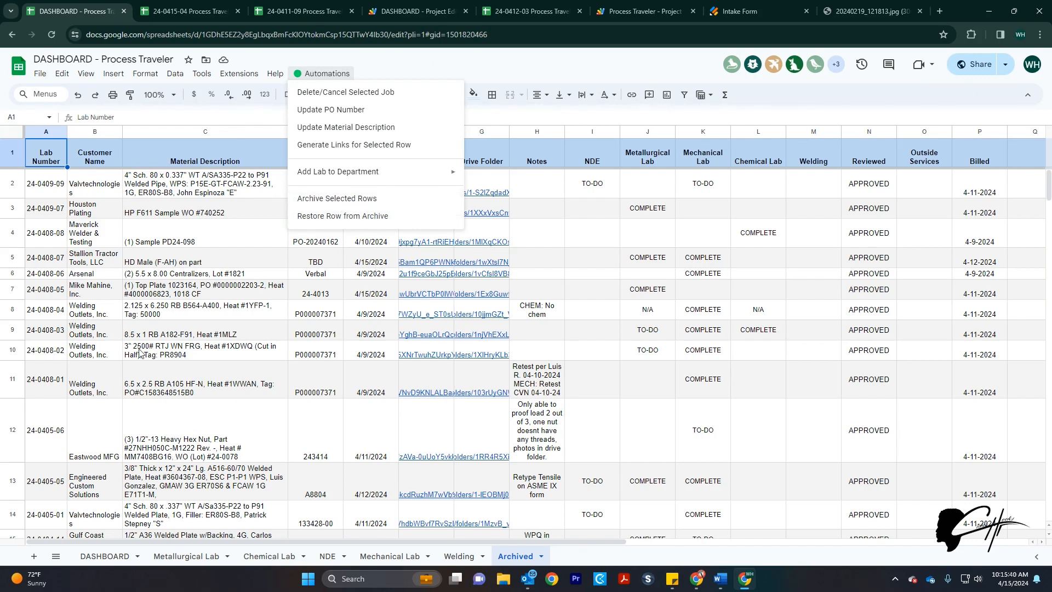
left_click(189, 11)
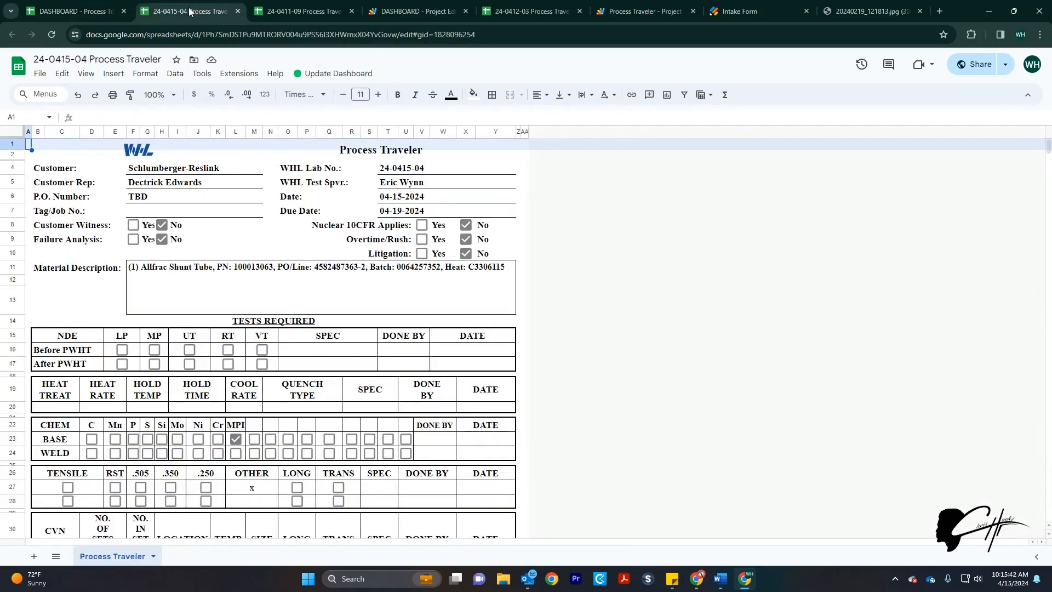
Review the traveler's Update Dashboard ADDITIONAL TEST and RE-TEST options, then return to the DASHBOARD spreadsheet
left_click(337, 73)
mouse_move(346, 93)
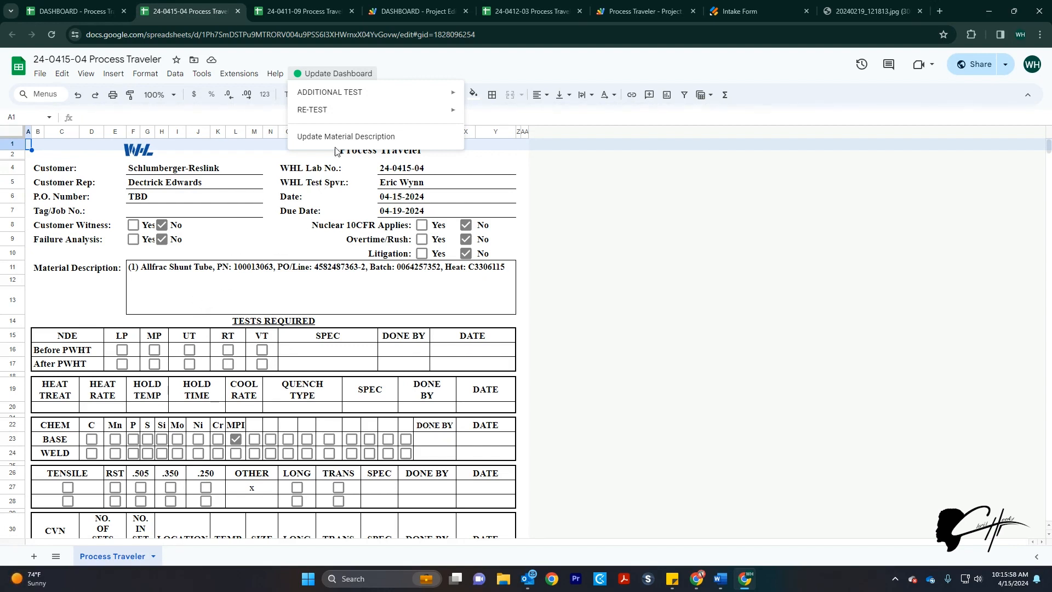
mouse_move(345, 99)
mouse_move(444, 114)
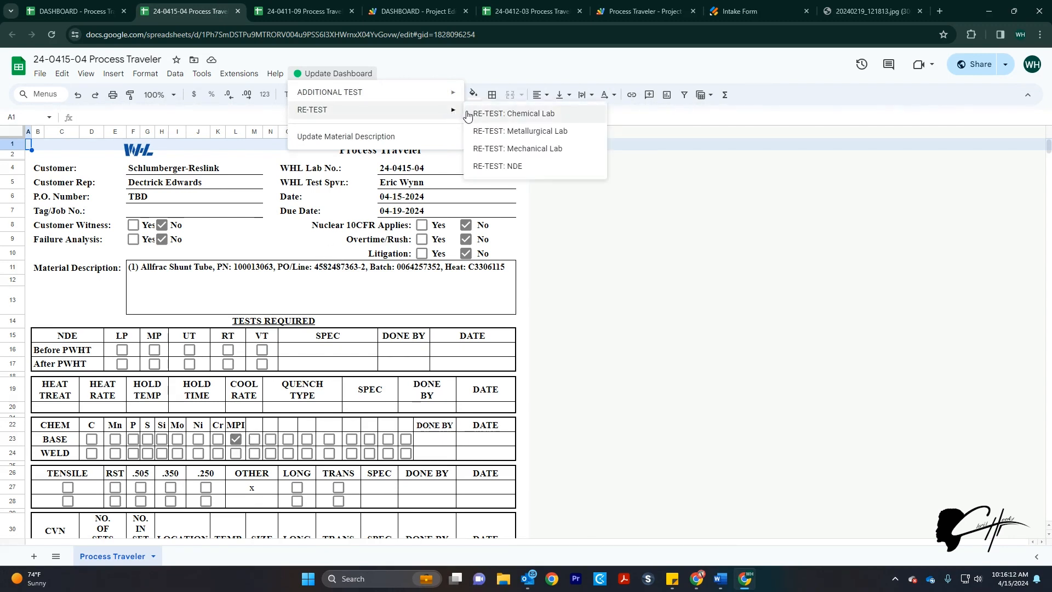
left_click(103, 14)
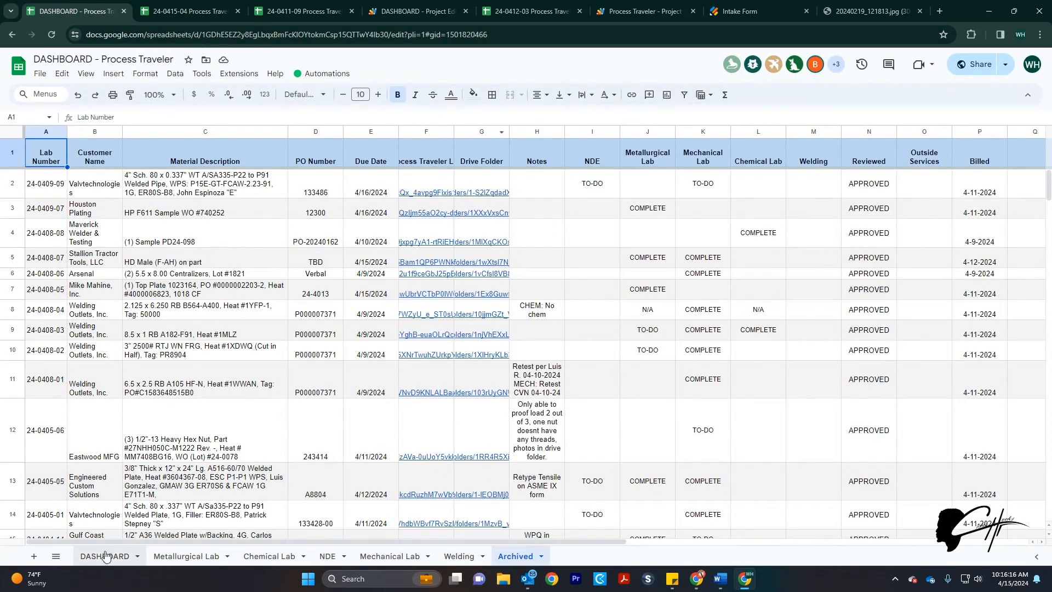
On the DASHBOARD sheet, inspect L2's status choices without changing them
left_click(106, 556)
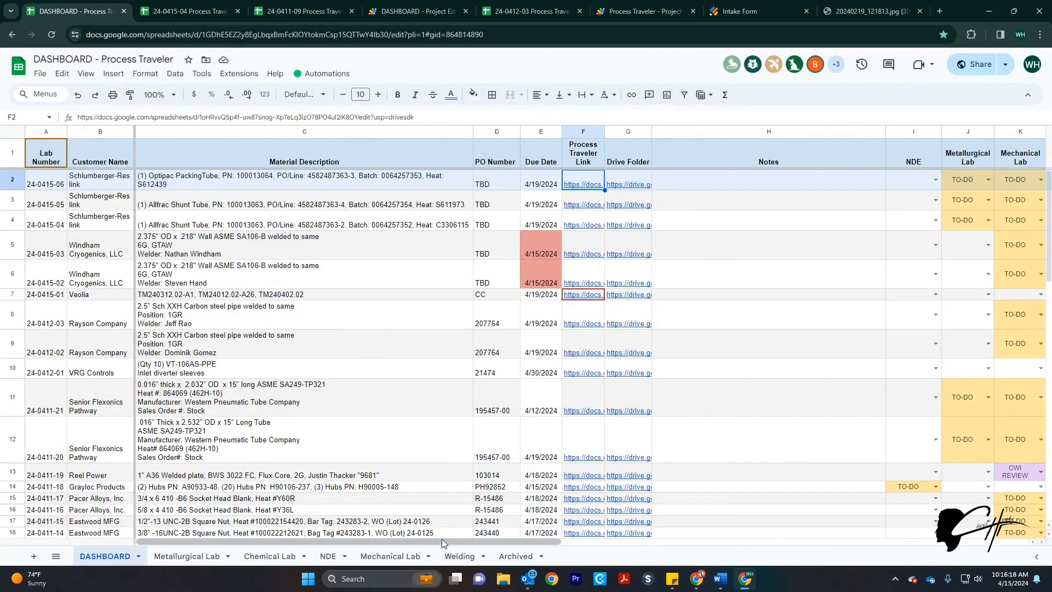
left_click_drag(443, 543, 669, 543)
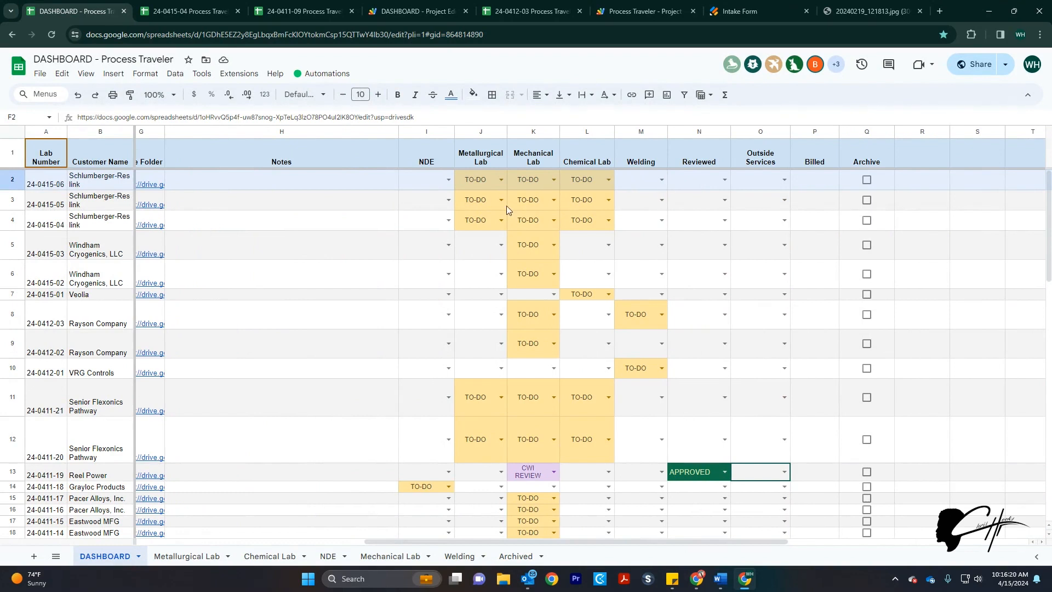
double_click(593, 186)
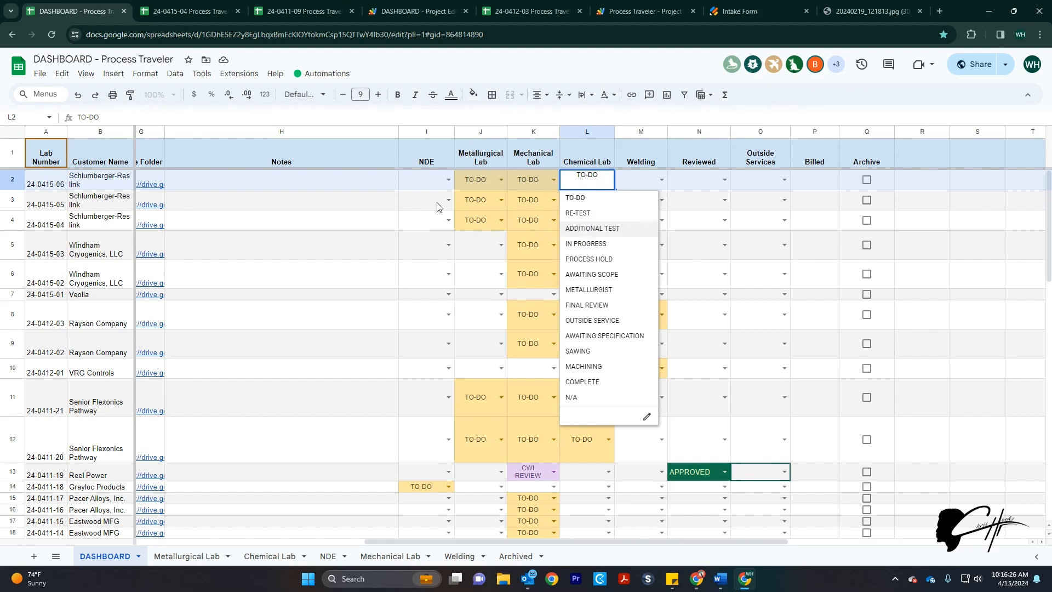
left_click(371, 216)
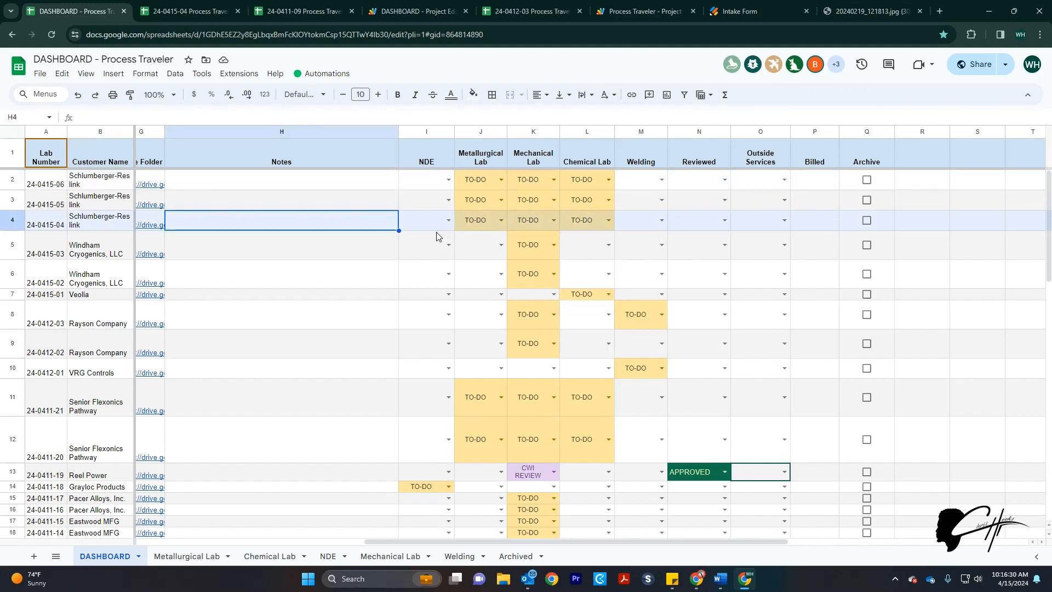
Check the 24-0415-04 traveler's Update Dashboard menu, then view the new 24-0415-06 job on DASHBOARD
left_click(193, 12)
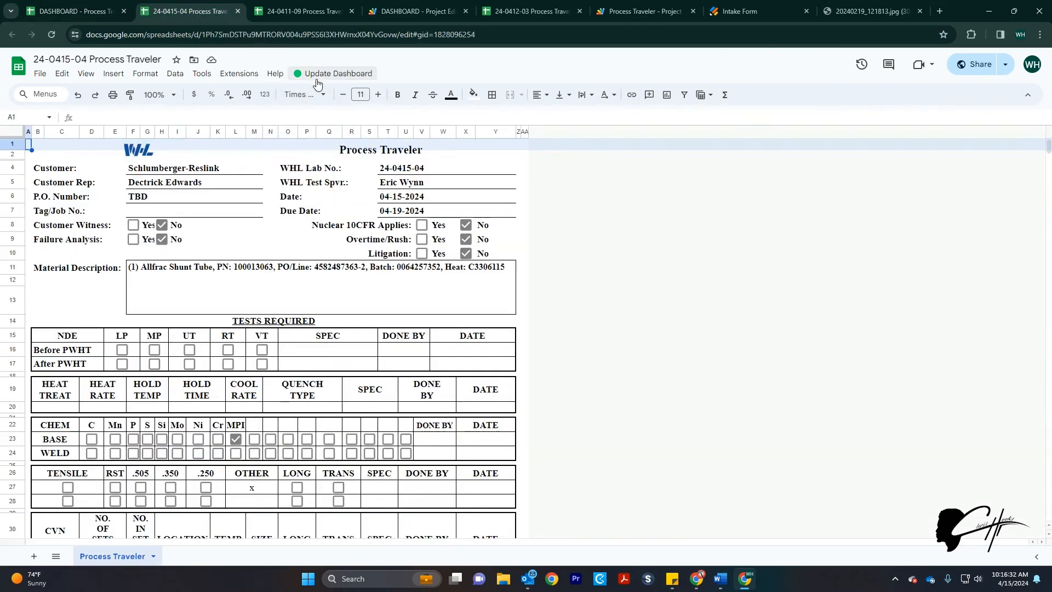
left_click(331, 75)
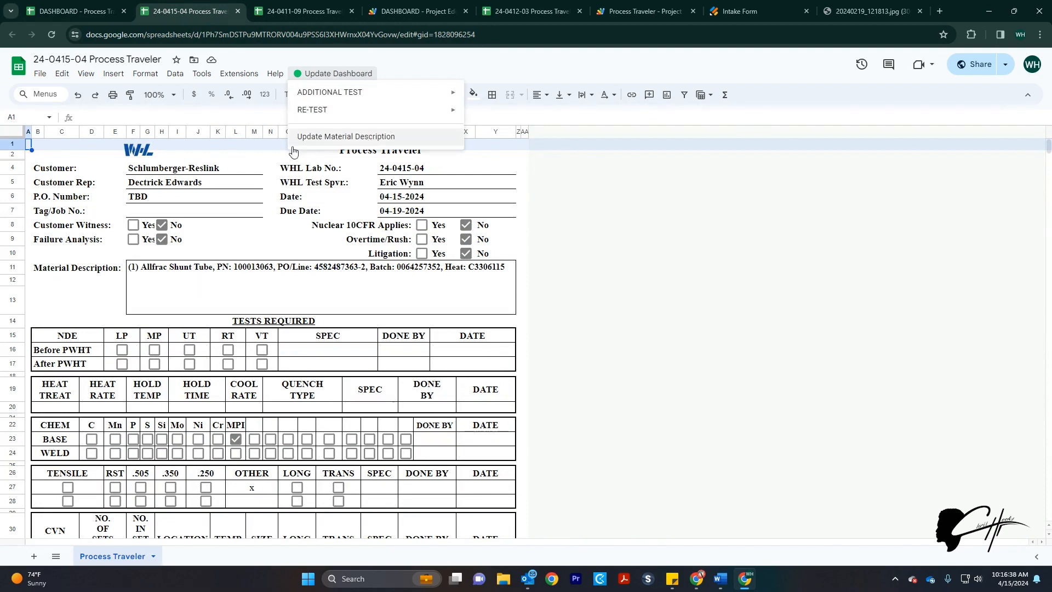
left_click(71, 11)
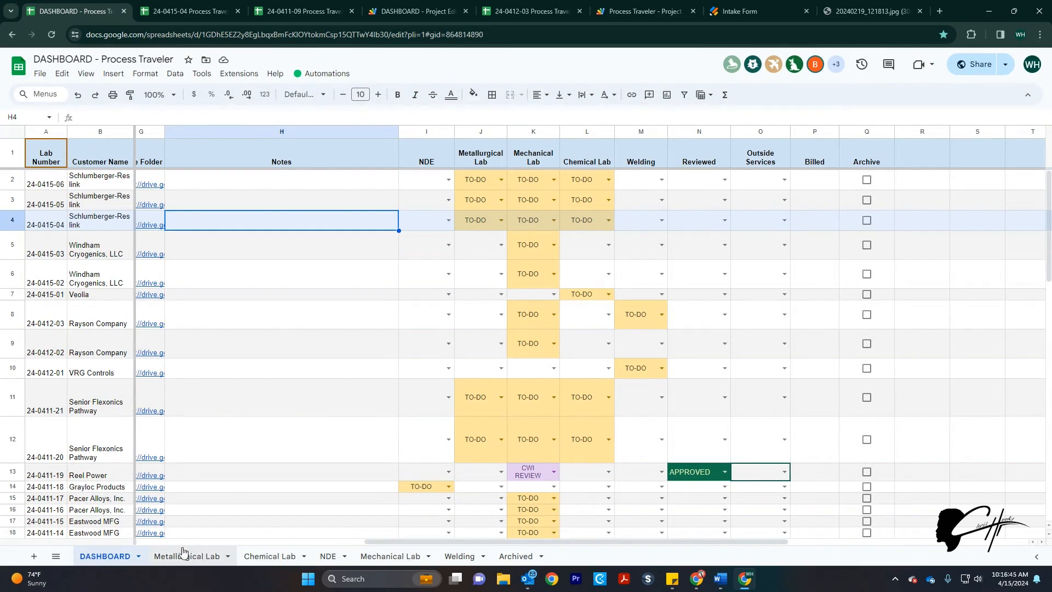
left_click_drag(487, 542, 285, 542)
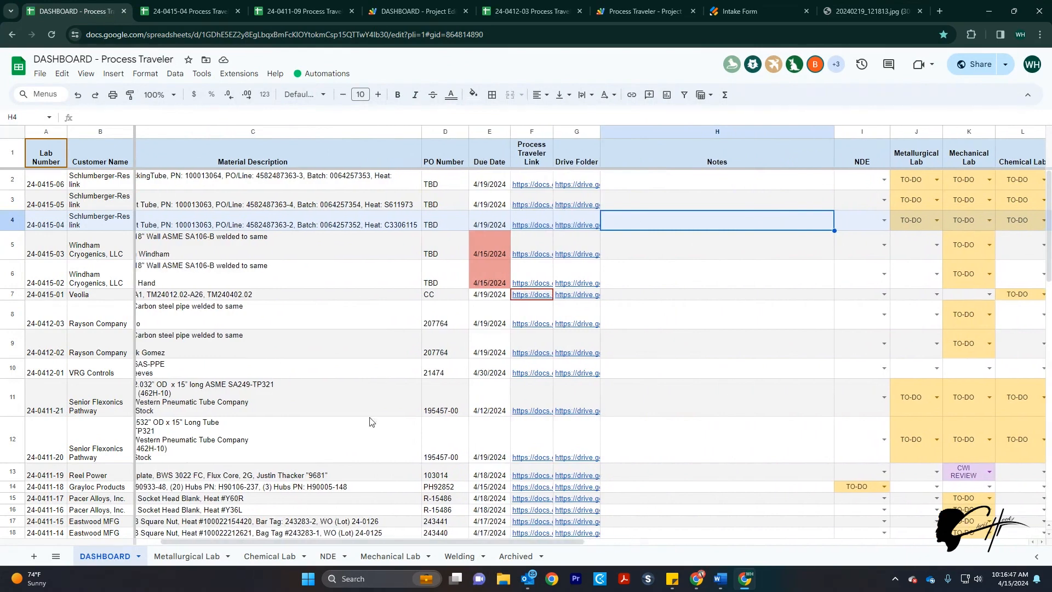
Follow G2's Drive Folder link and open the 24-0415-06 Schlumberger-Reslink job folder
left_click(569, 187)
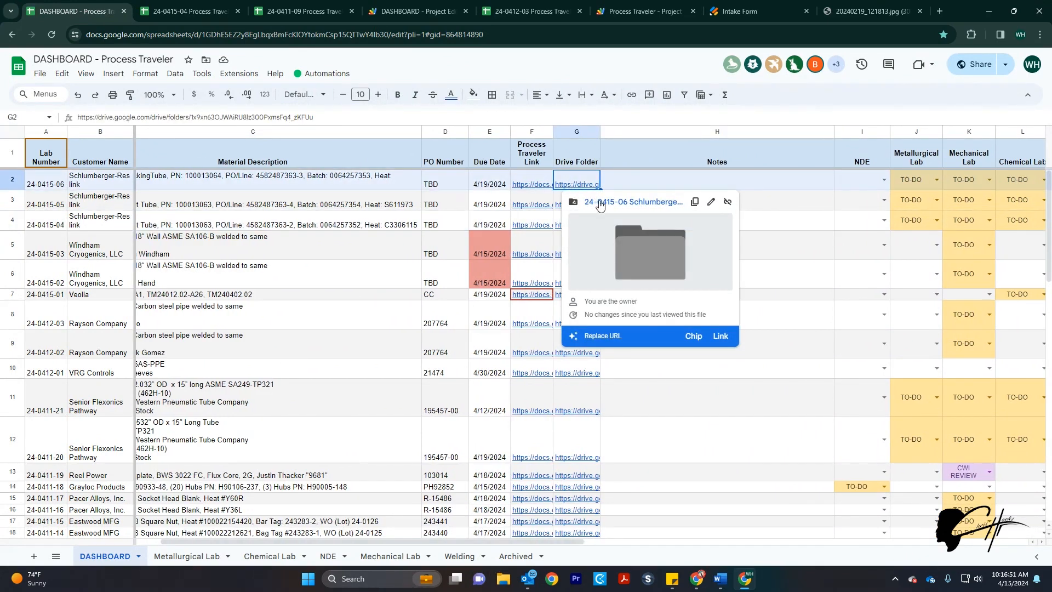
left_click(599, 202)
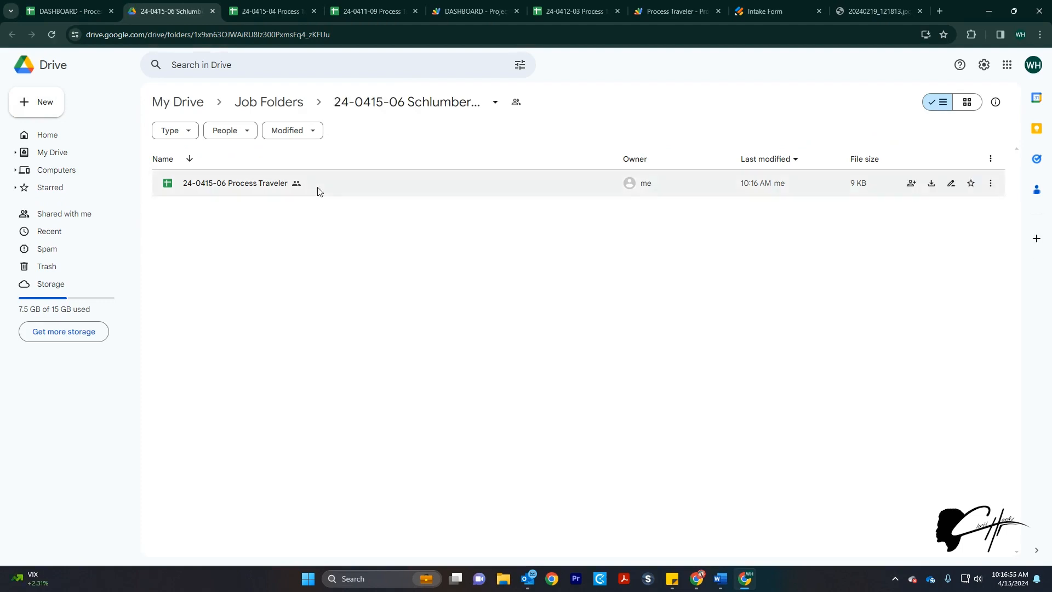
left_click(300, 104)
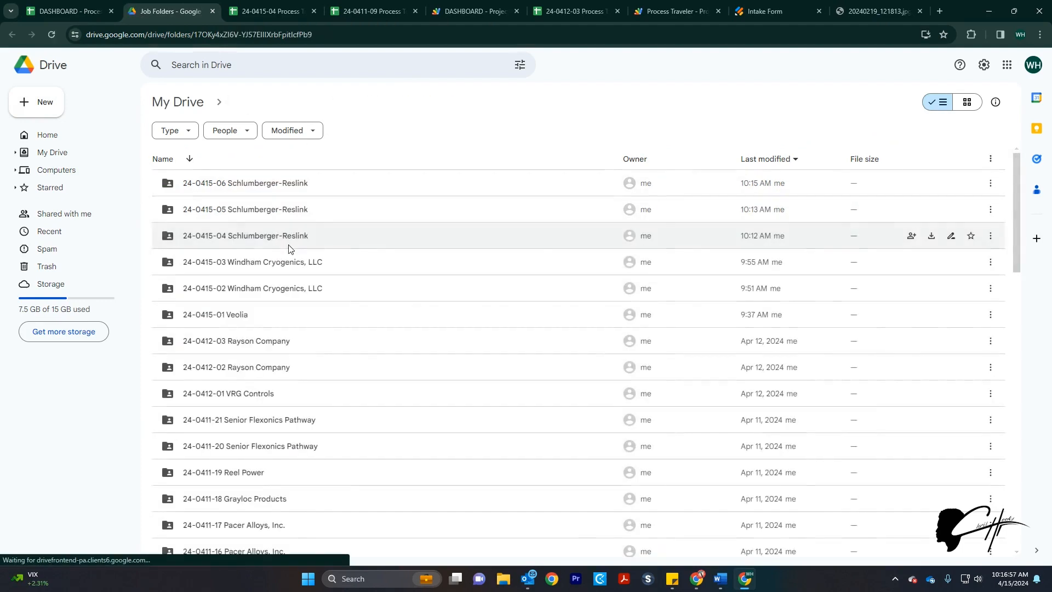
double_click(272, 186)
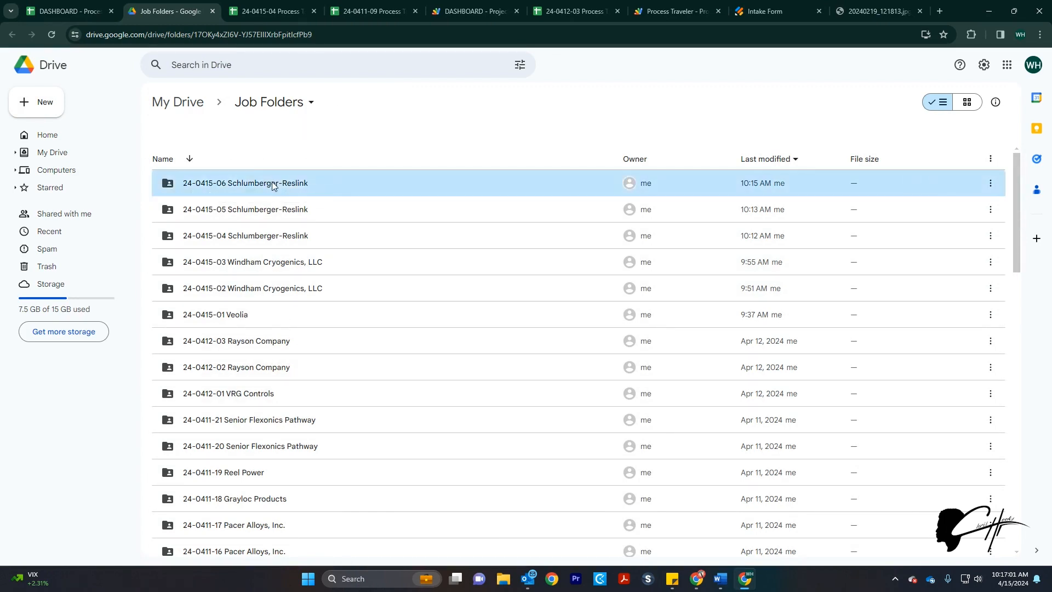
left_click(242, 103)
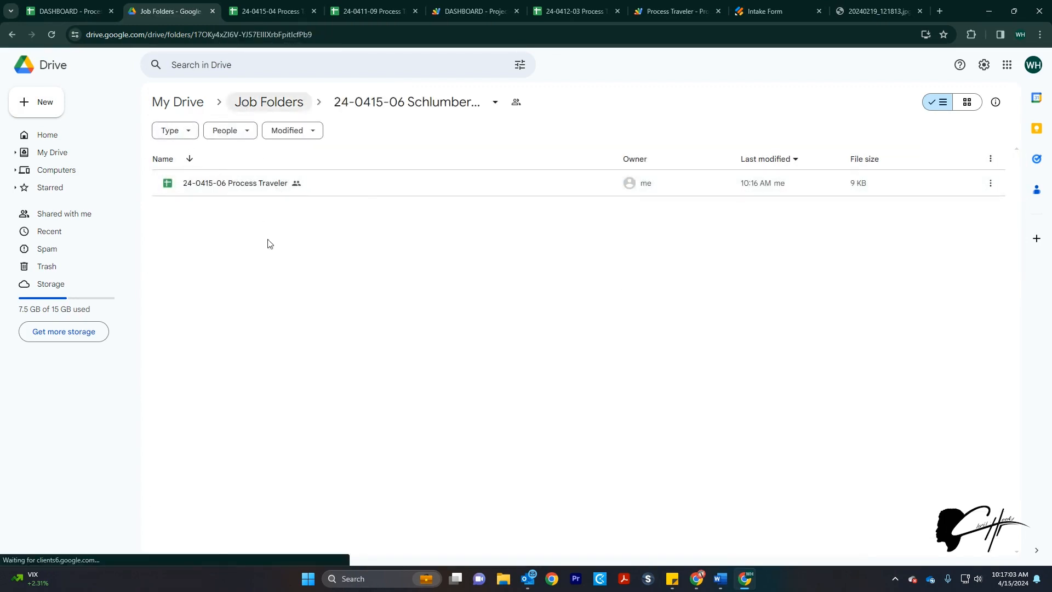
Open the 24-0409-06 Welding Outlets, Inc. folder and select its Process Traveler file
scroll(244, 425, "down", 6)
scroll(241, 426, "down", 5)
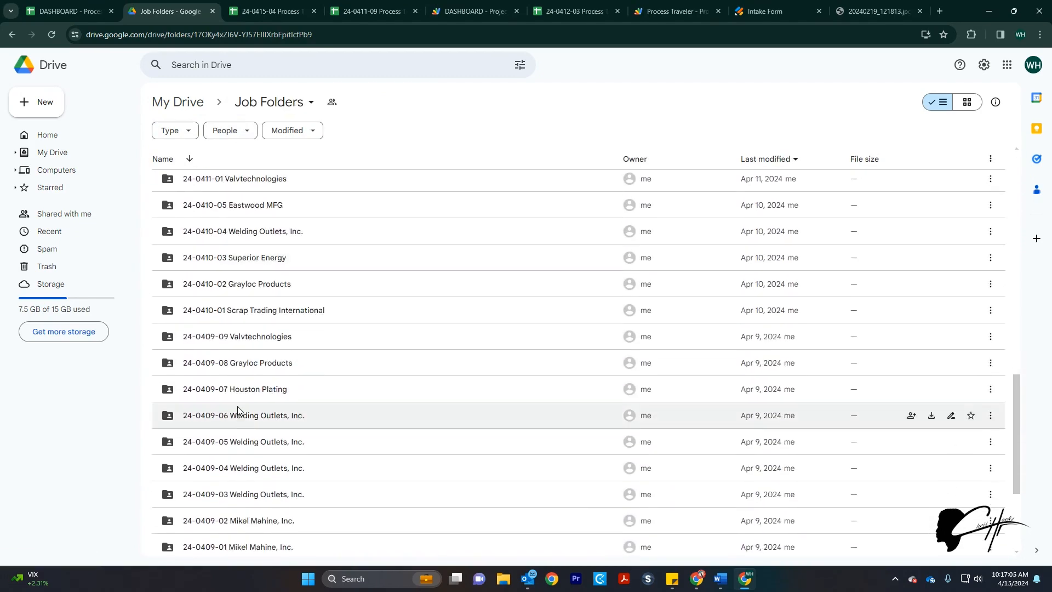
double_click(239, 412)
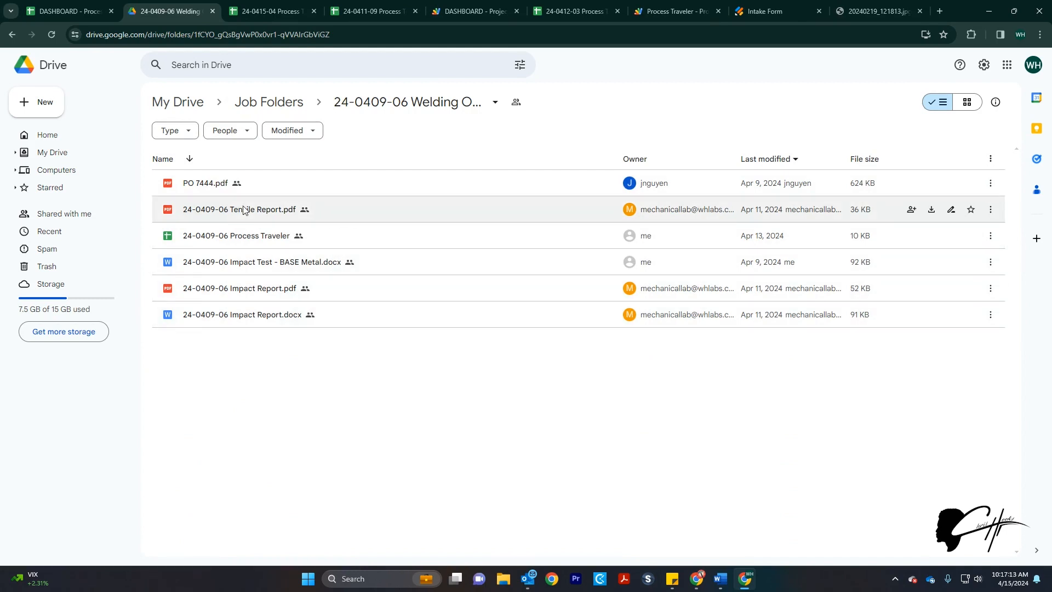
left_click(256, 239)
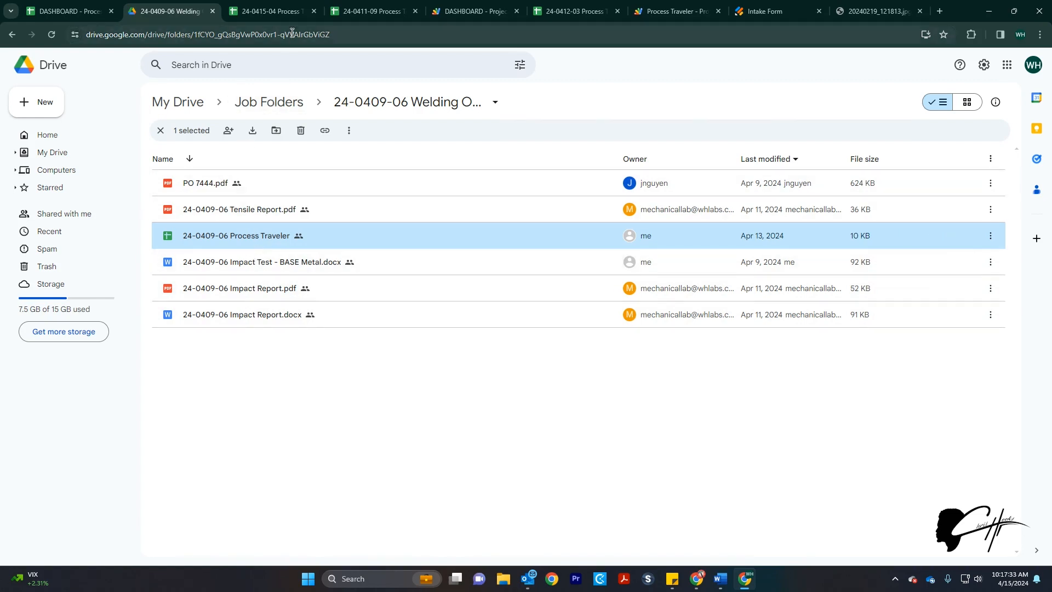
Compare the DASHBOARD against the traveler photo and scroll to job 24-0411-19's APPROVED Reviewed status
left_click(87, 8)
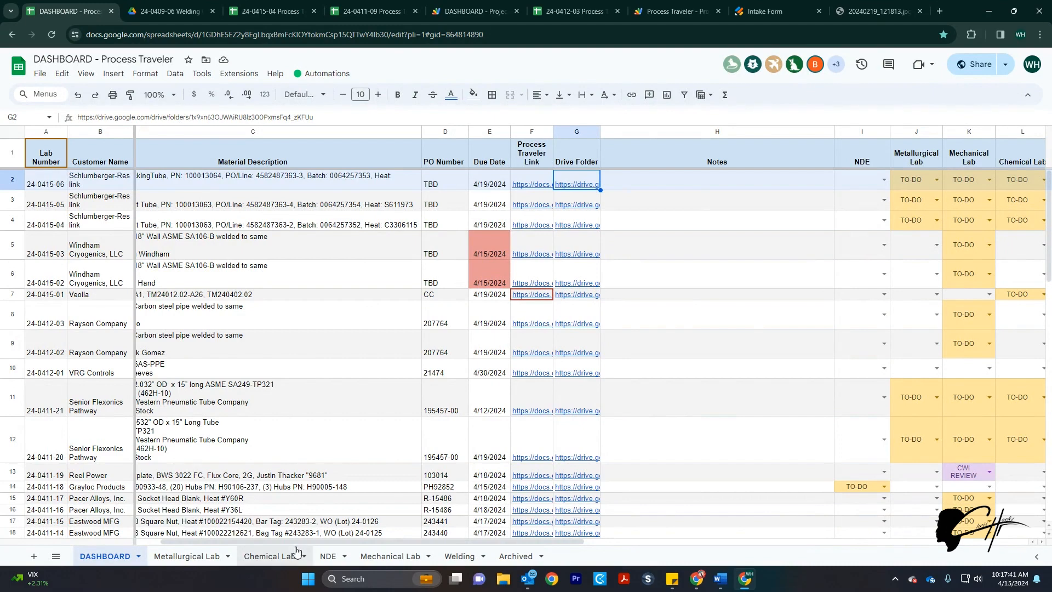
left_click(872, 13)
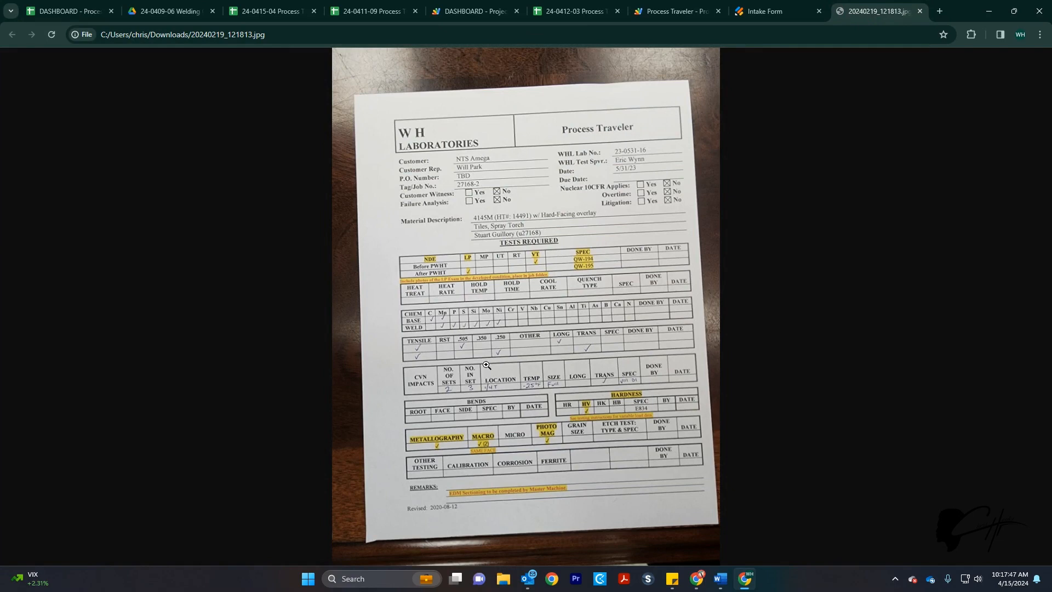
left_click(74, 11)
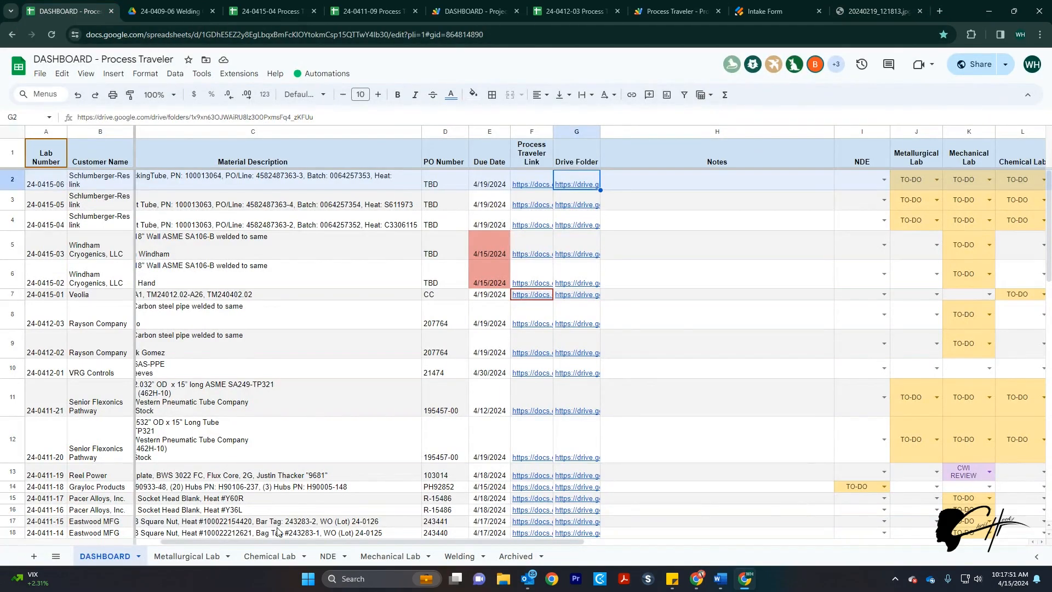
left_click_drag(275, 545, 432, 528)
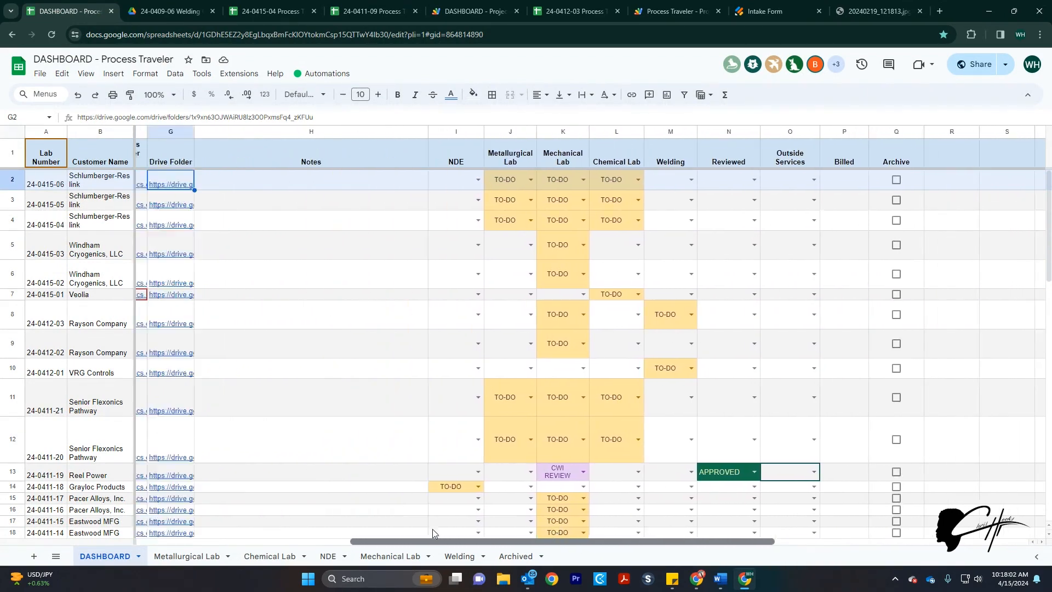